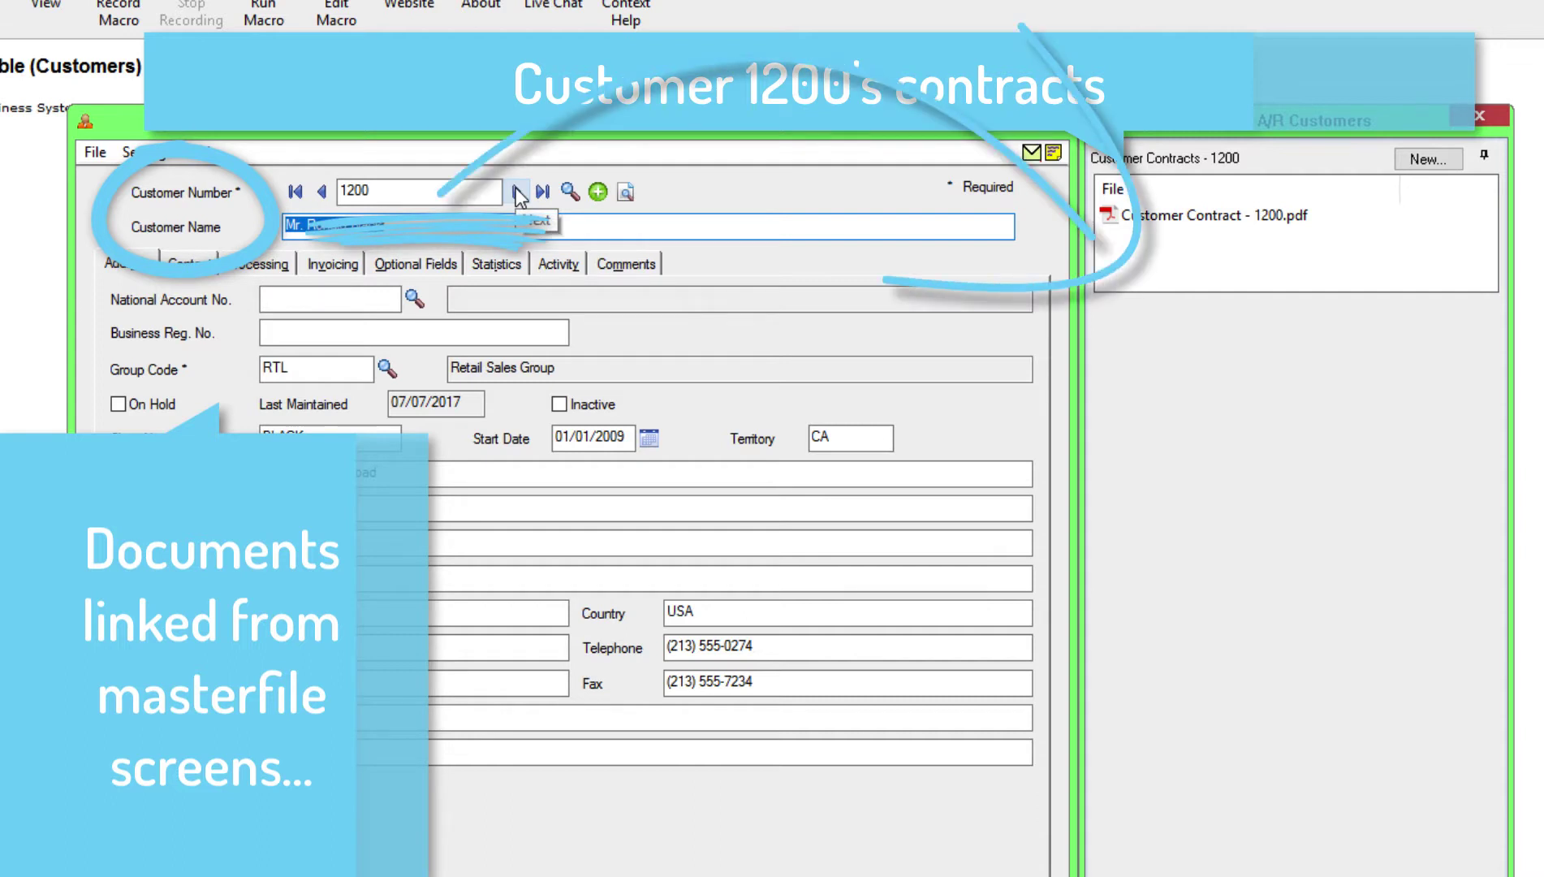
- Move past customer 1200 to the next record in A/R Customers
click(518, 192)
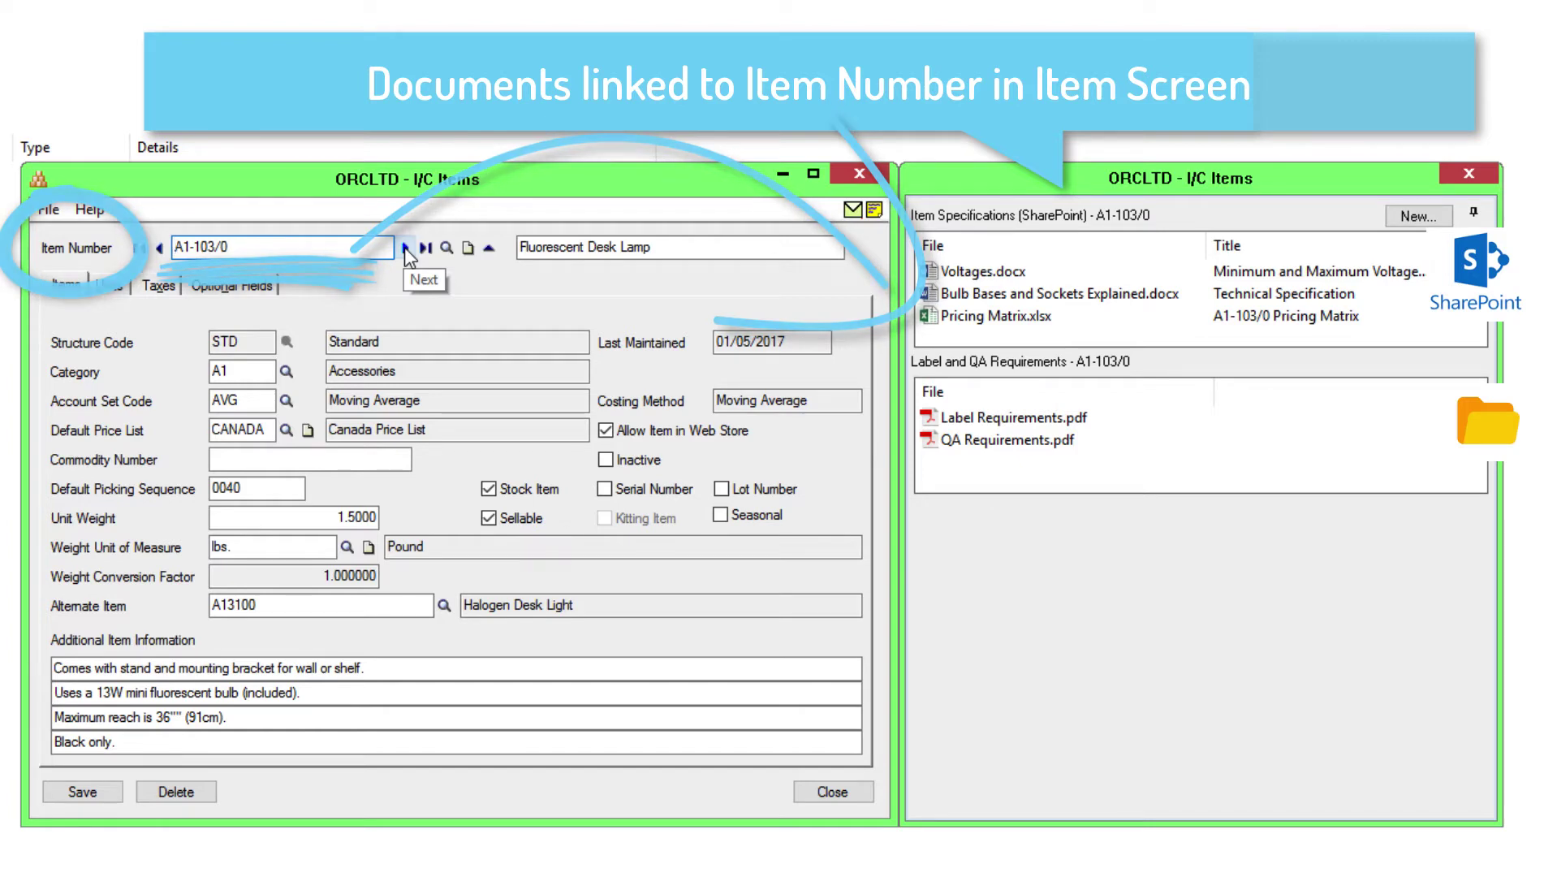
- Advance to the next I/C item, then show documents for order line 2
click(405, 247)
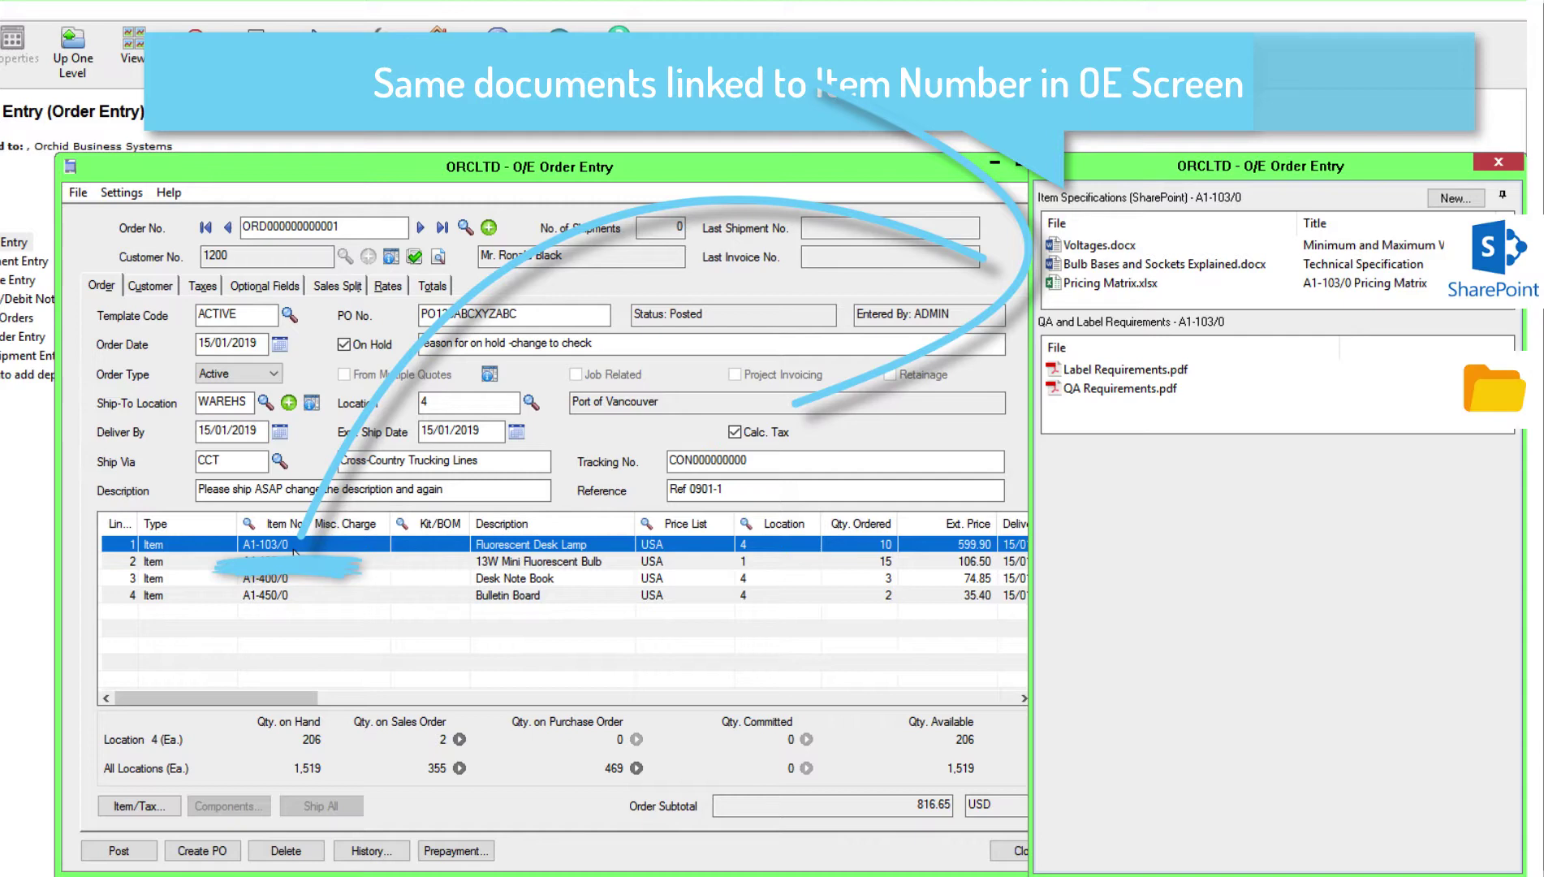
click(289, 561)
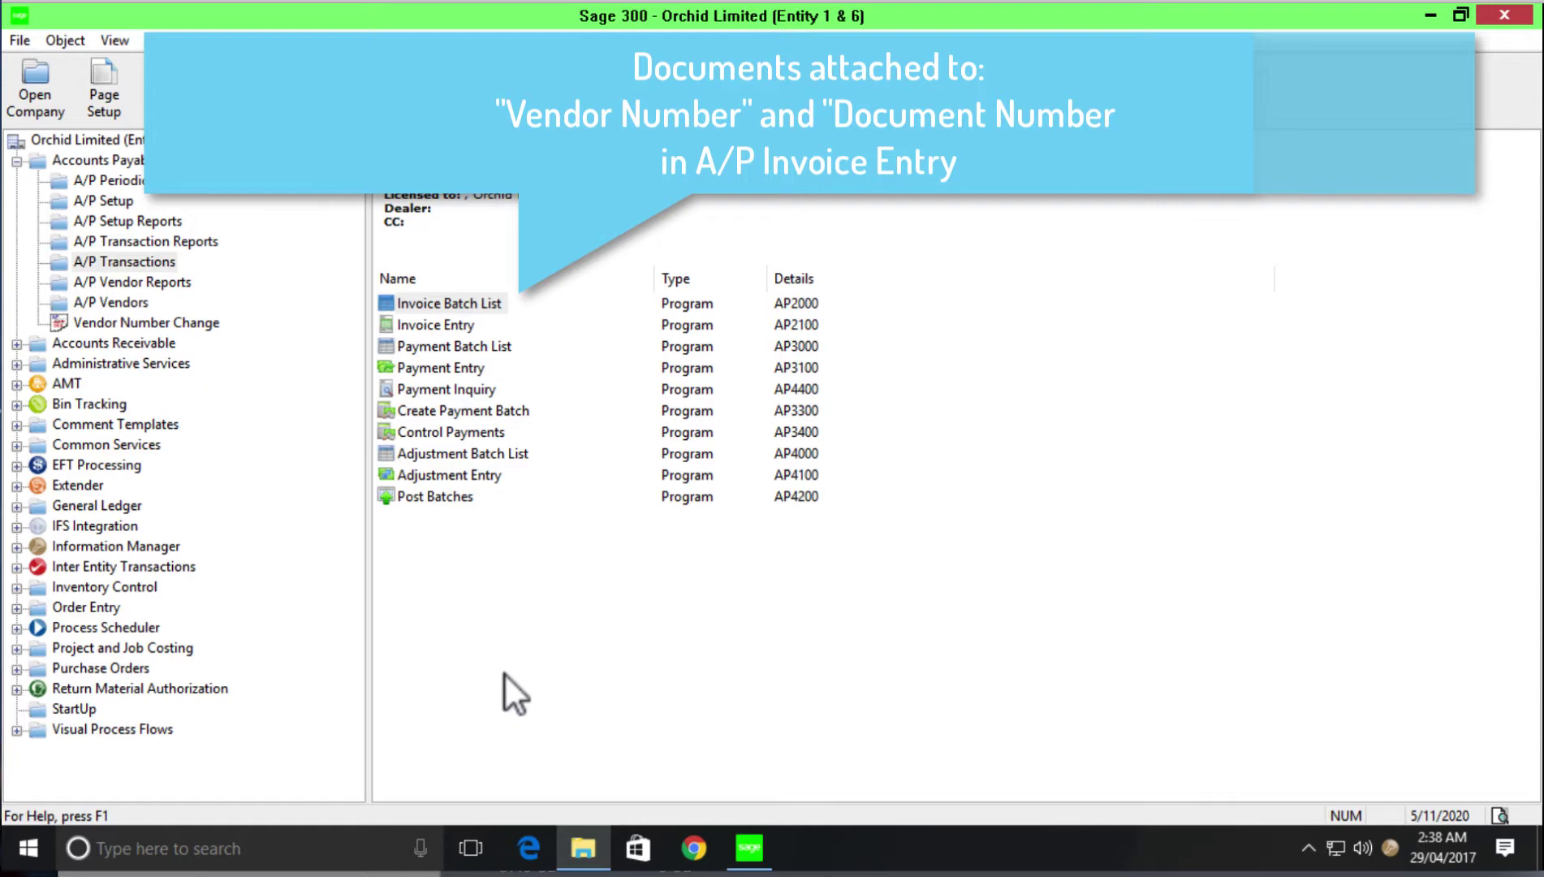
- Browse in File Explorer to Orchid\Custom Documents\AP Documents\1200
click(582, 853)
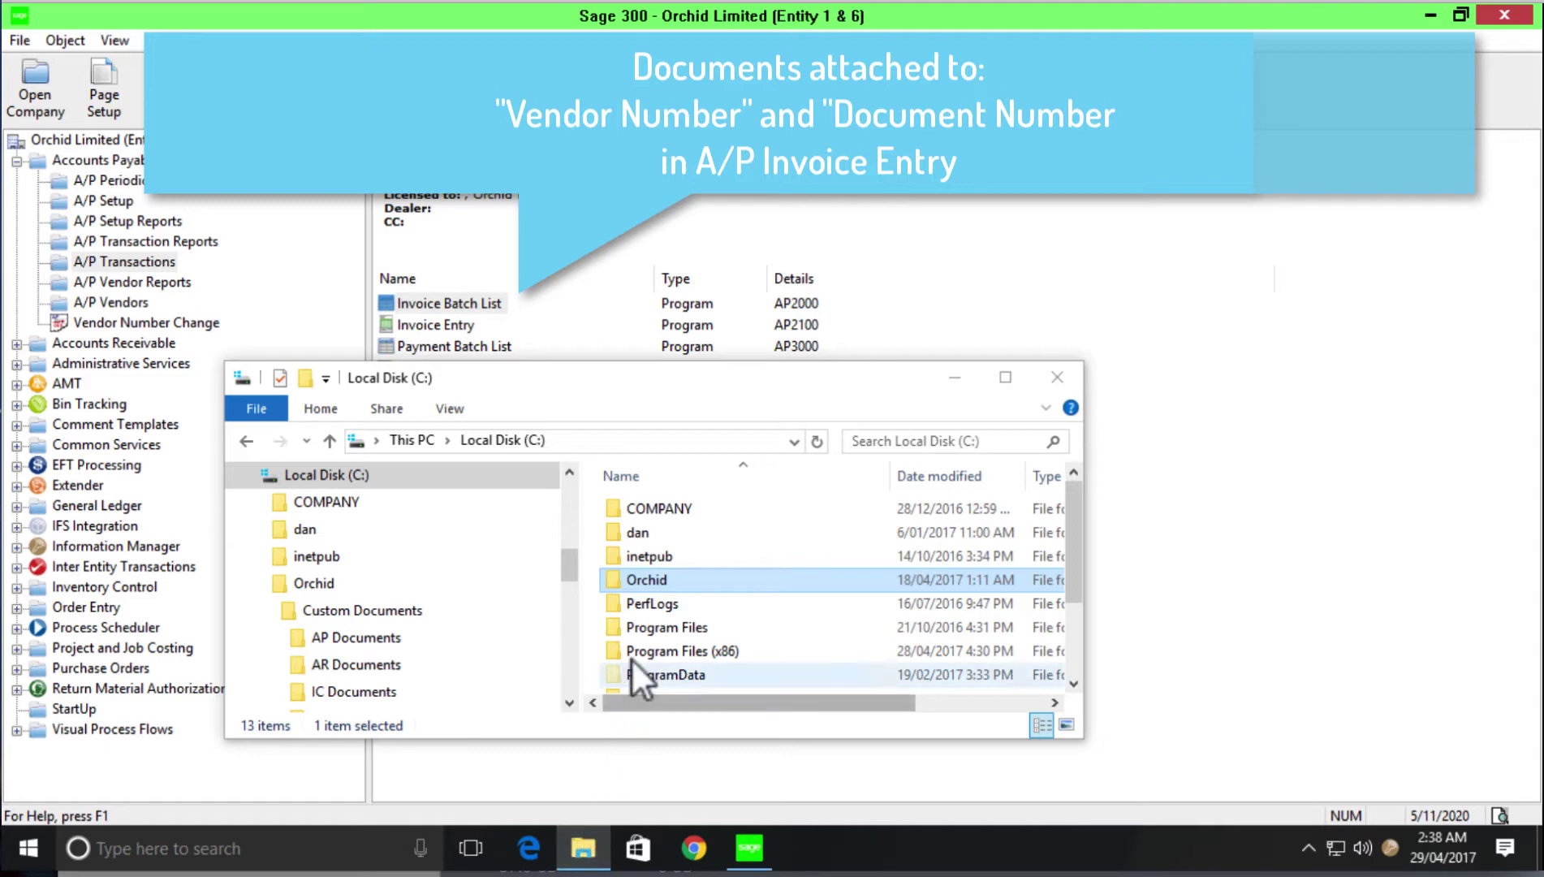
double_click(646, 579)
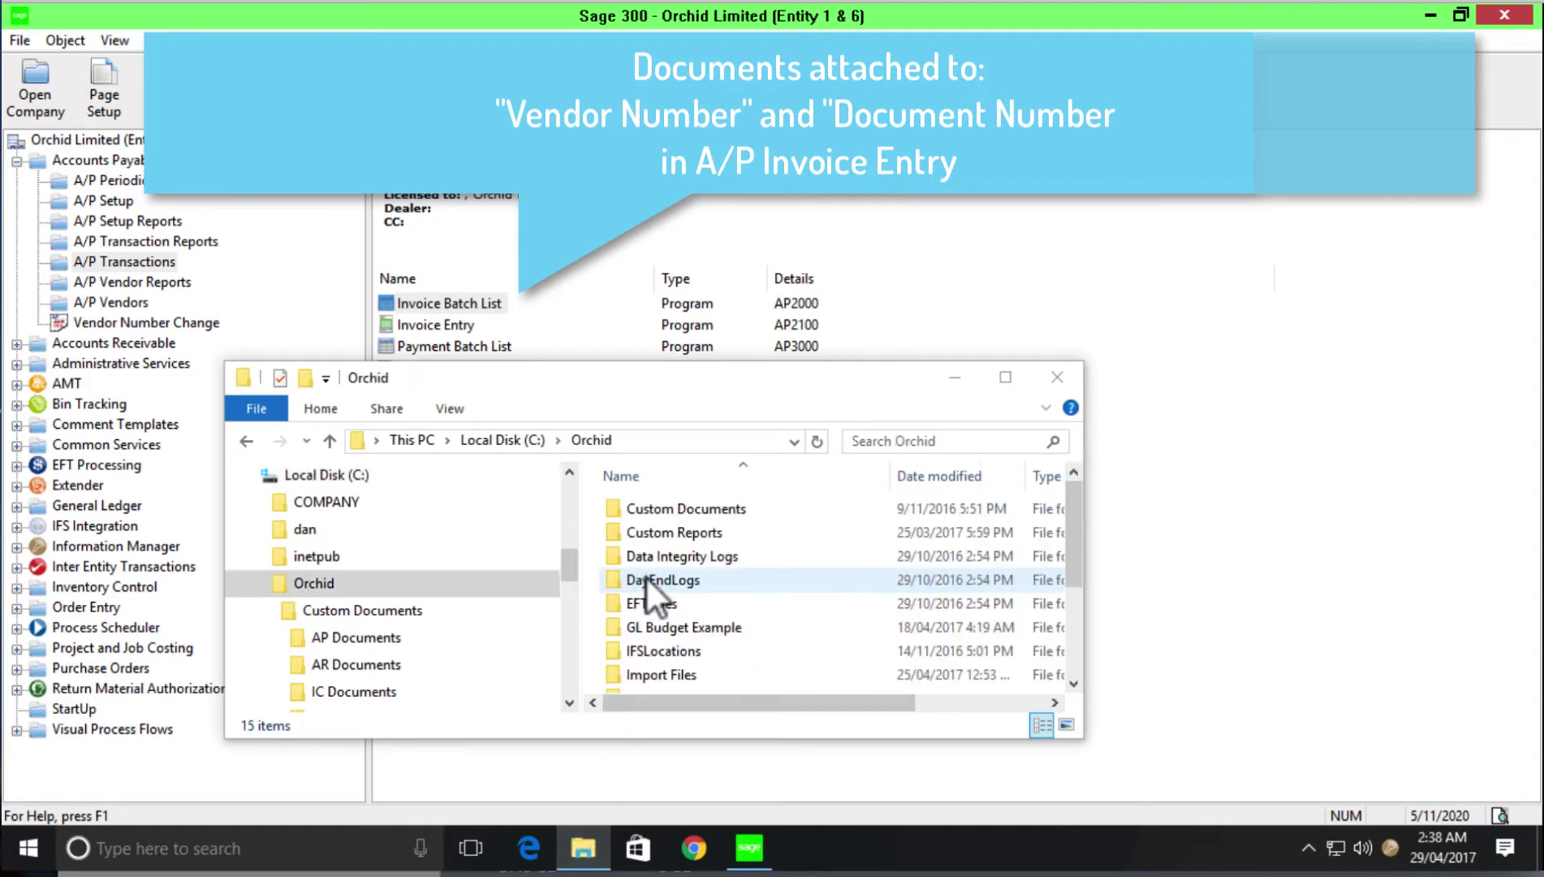
double_click(665, 506)
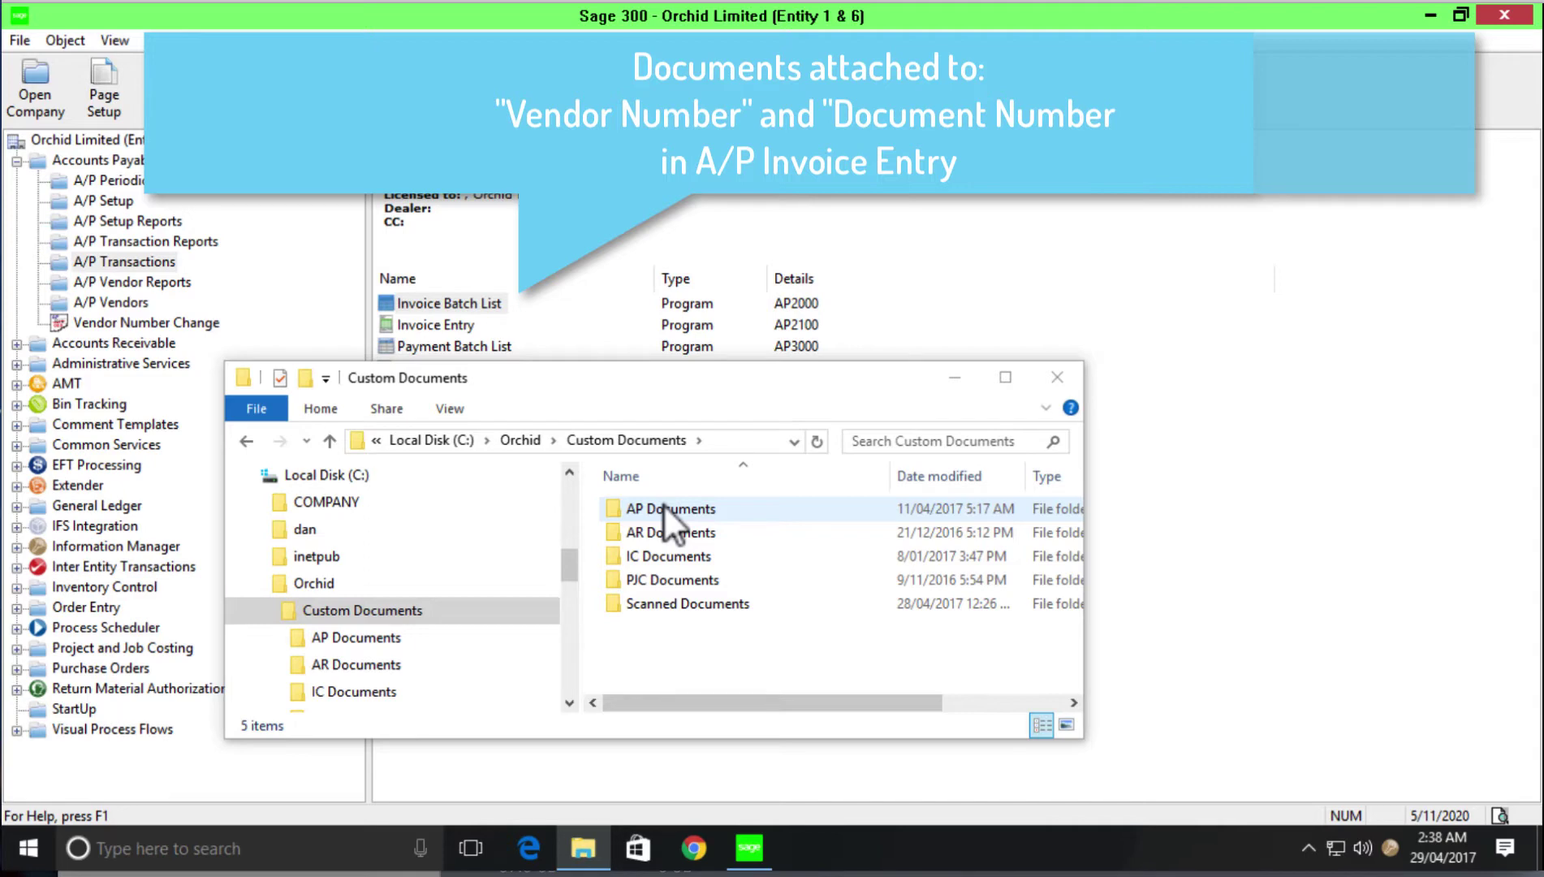
double_click(665, 507)
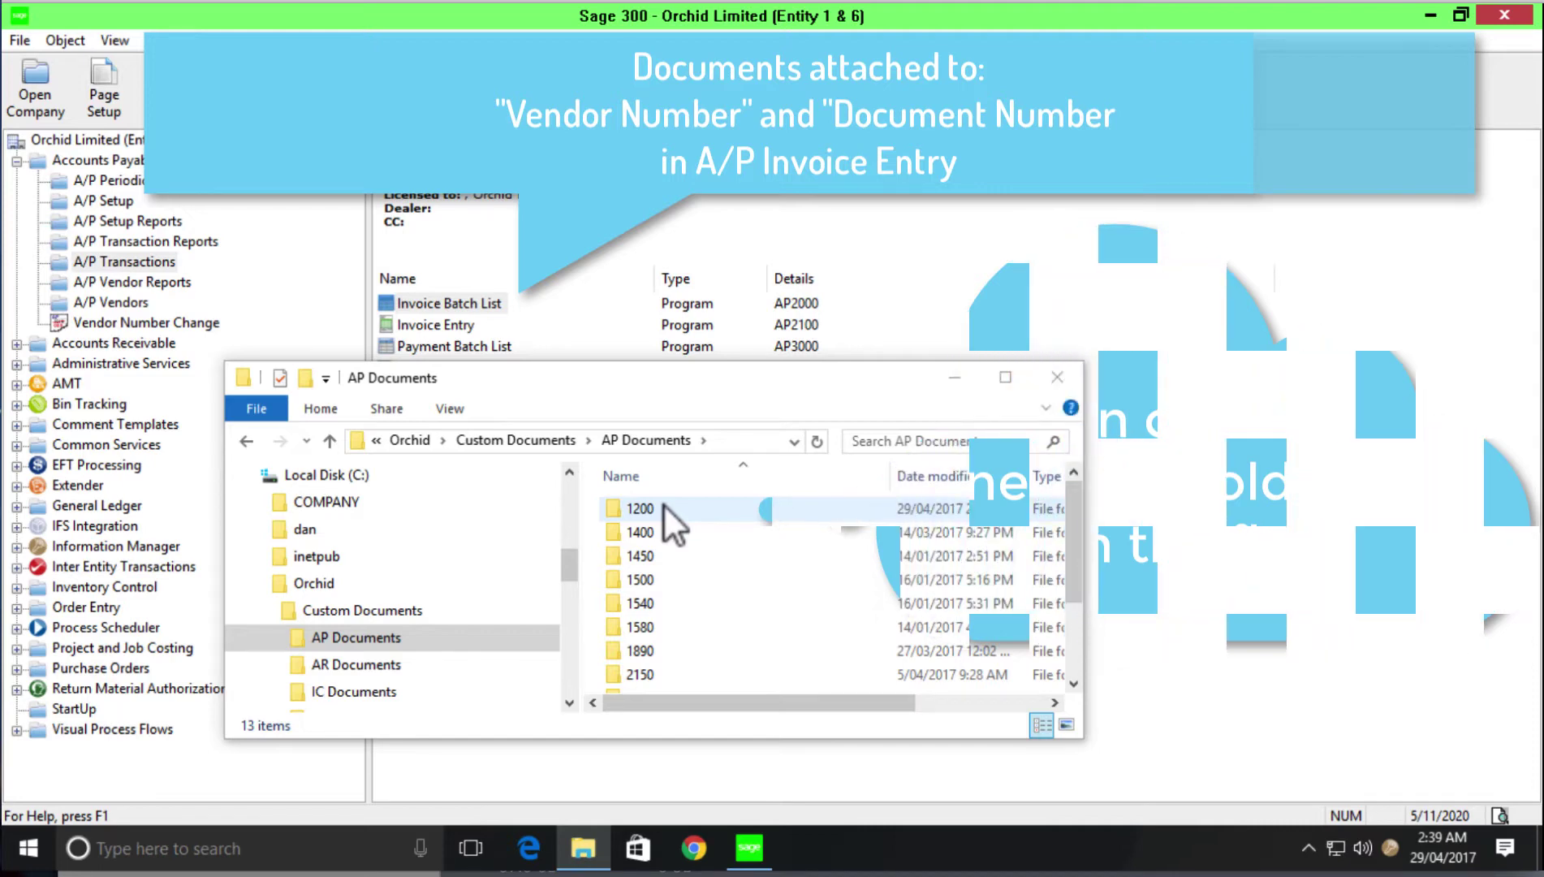
double_click(665, 507)
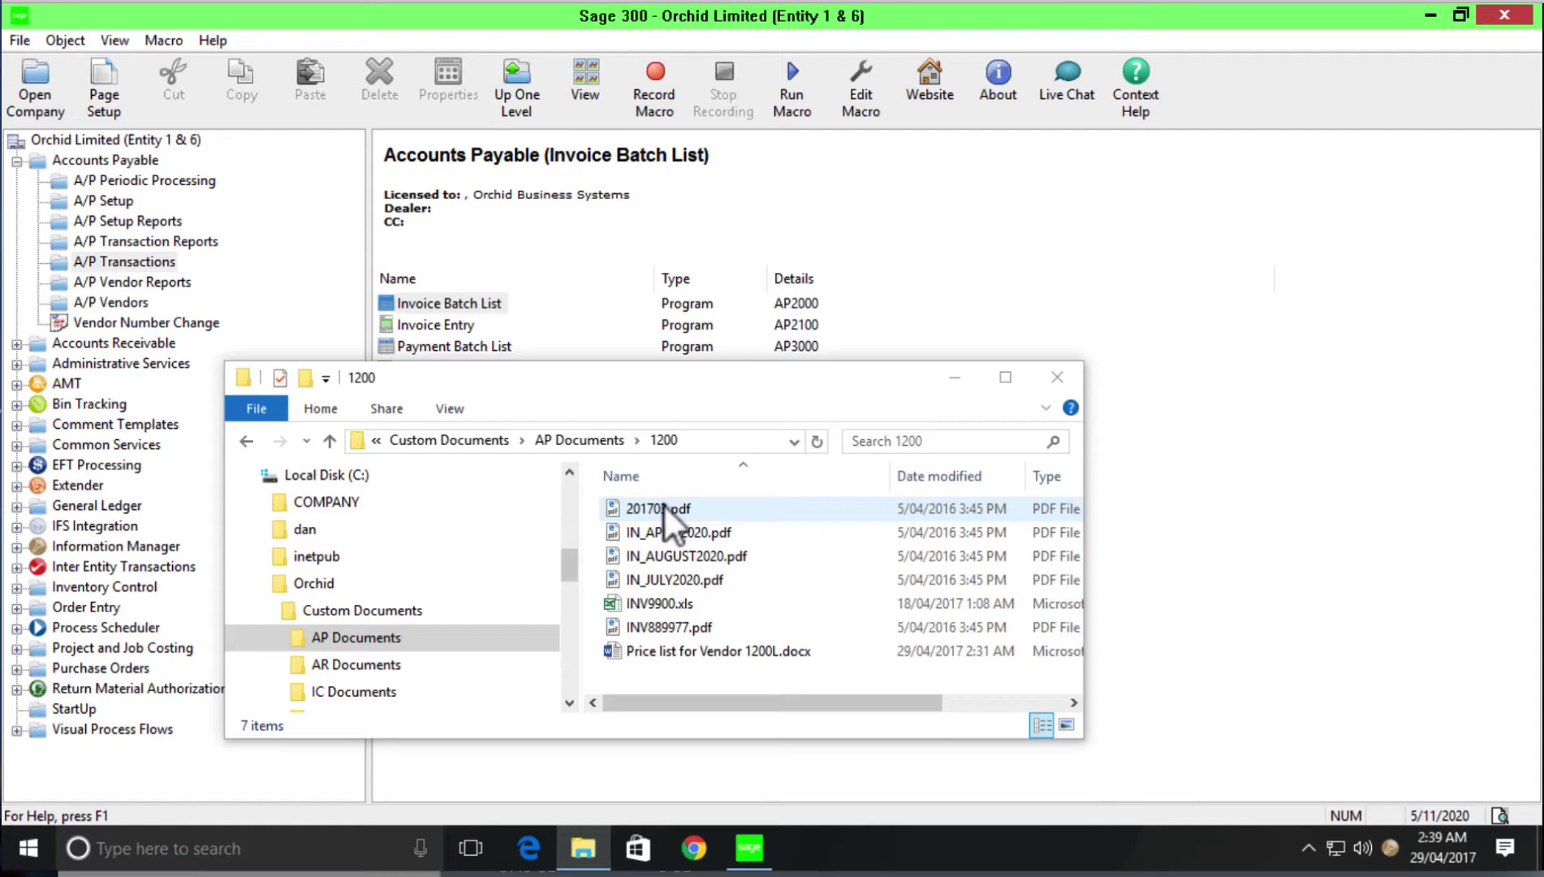
- From the A/P Invoice Batch List, open batch 61, AP Documents attached to invoices
click(951, 378)
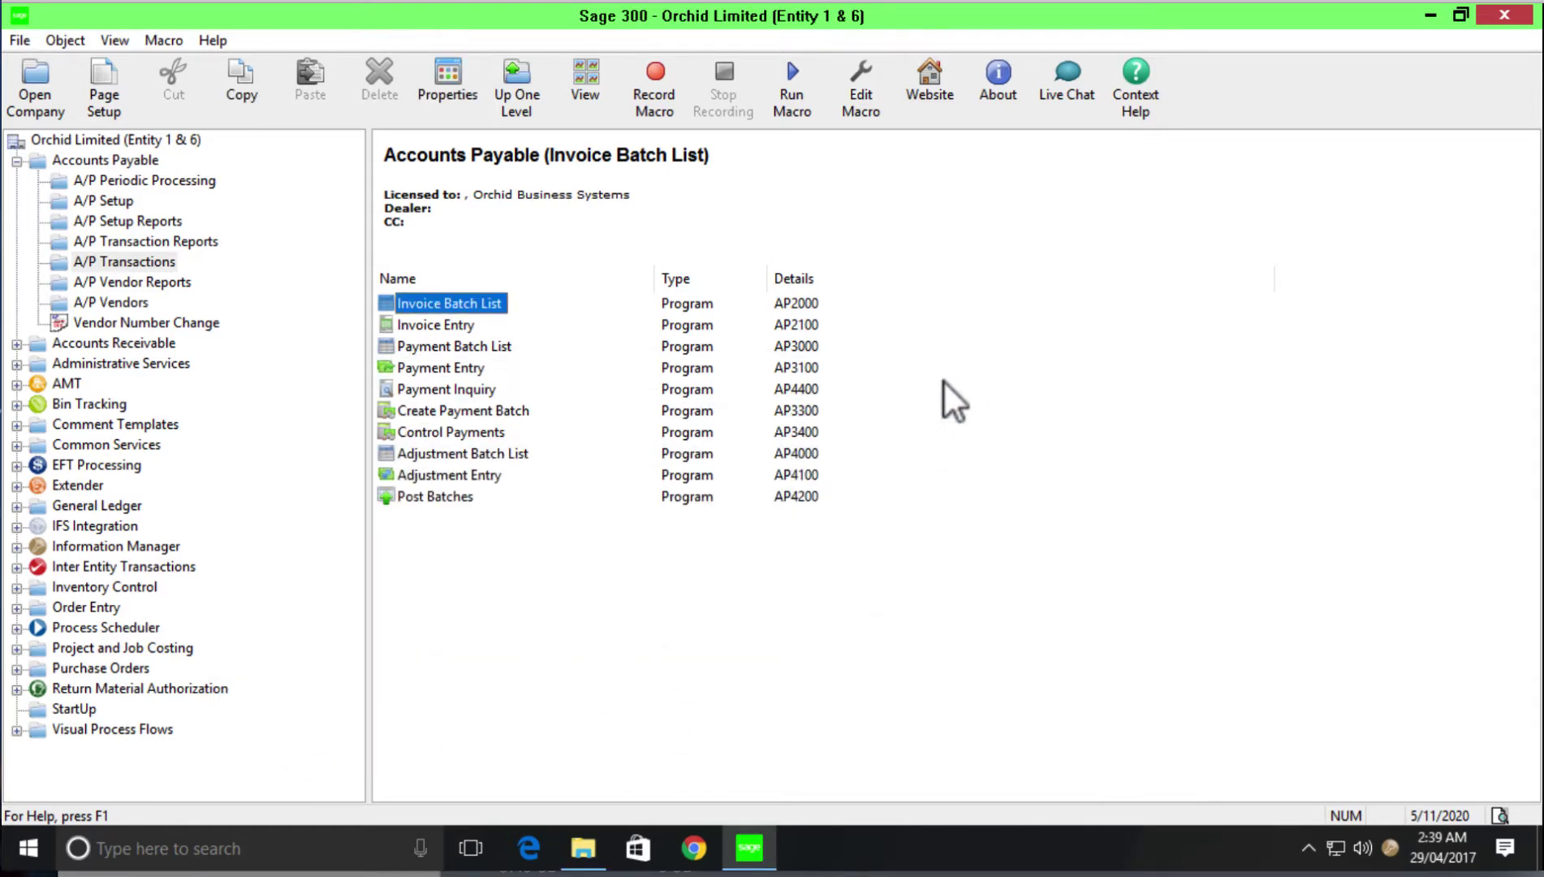
double_click(434, 310)
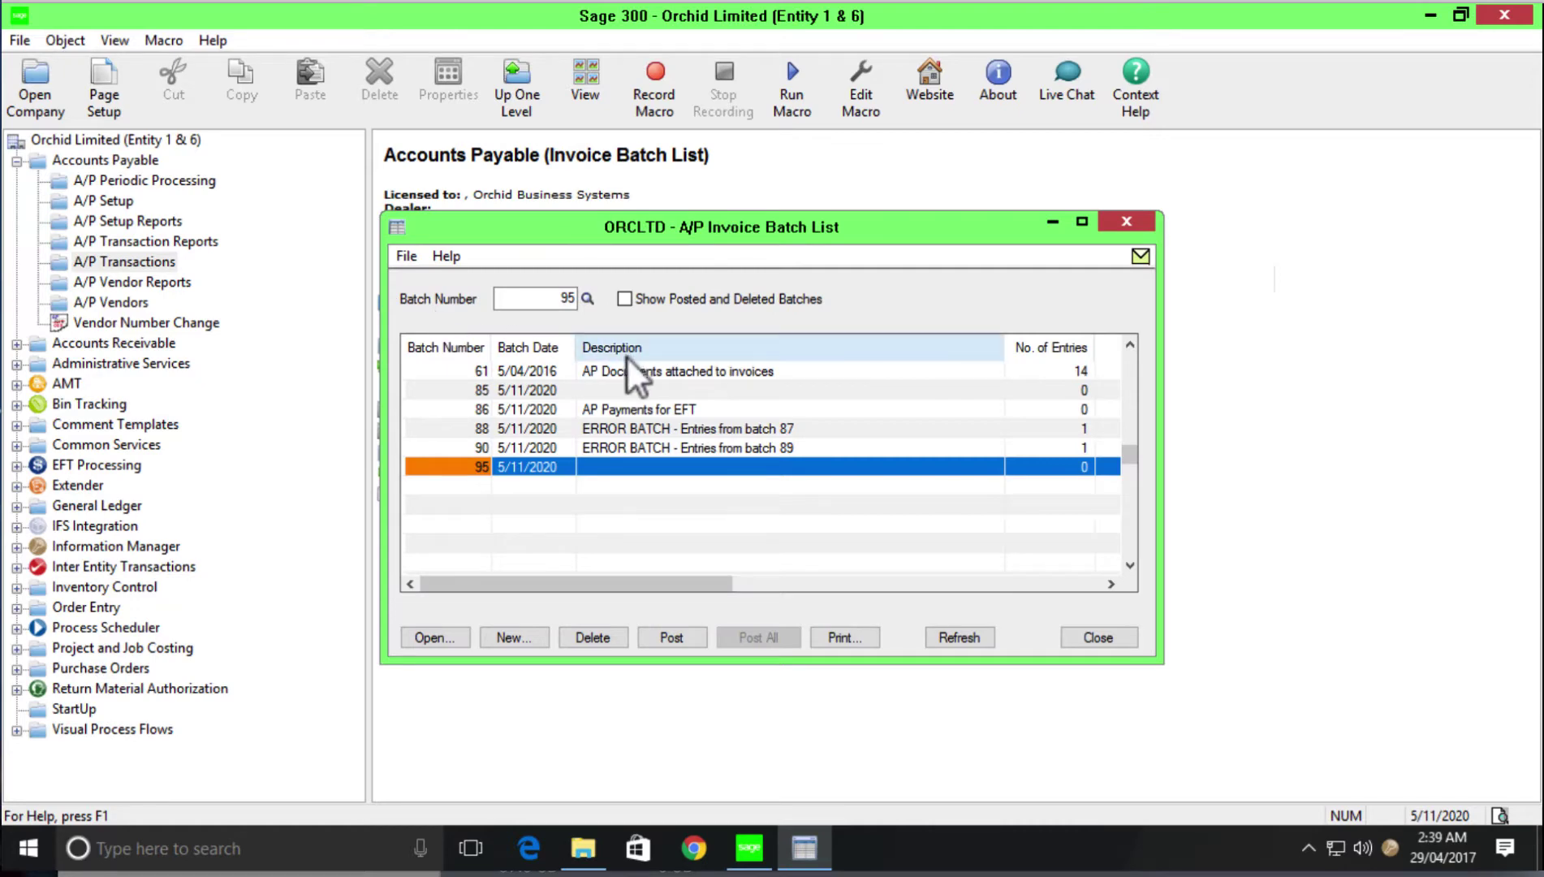
click(616, 365)
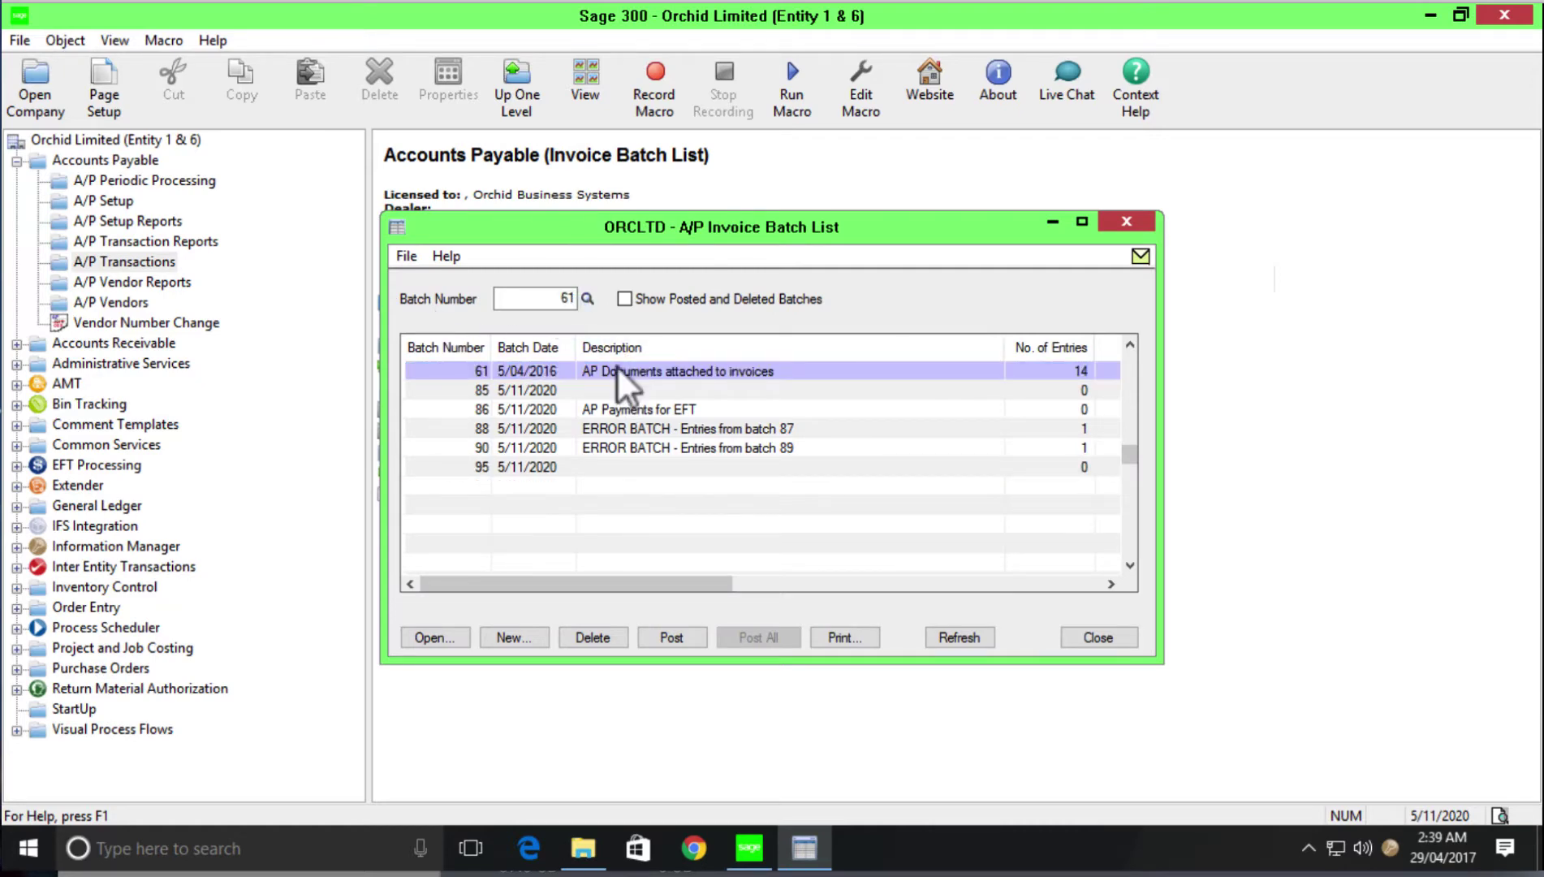
double_click(616, 365)
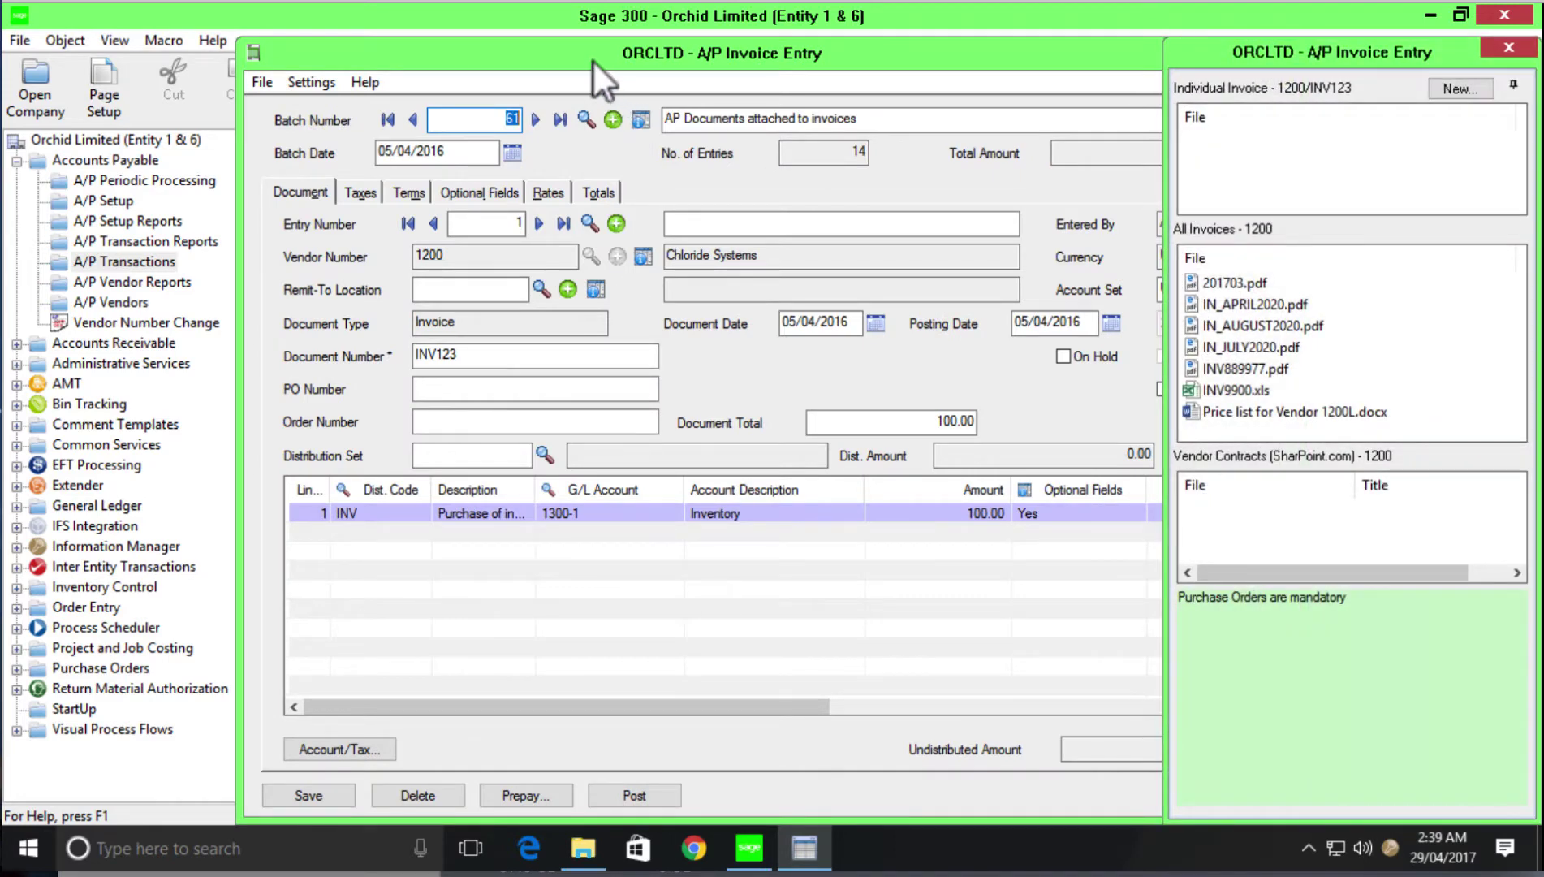
- Reposition the invoice entry window and pin the document side panel open
drag(586, 57, 378, 60)
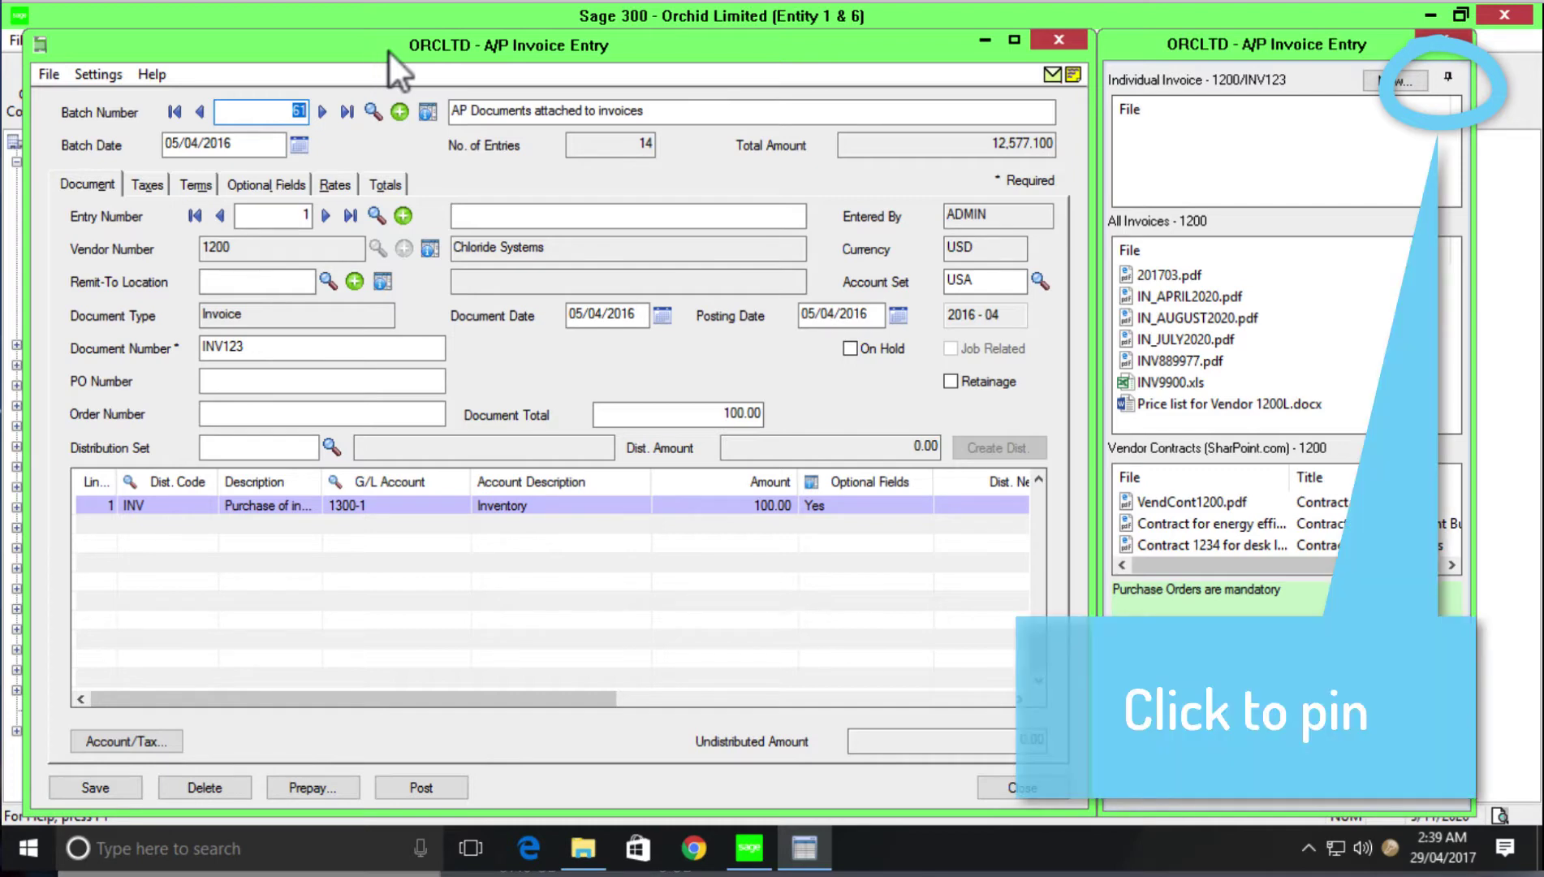
click(1449, 77)
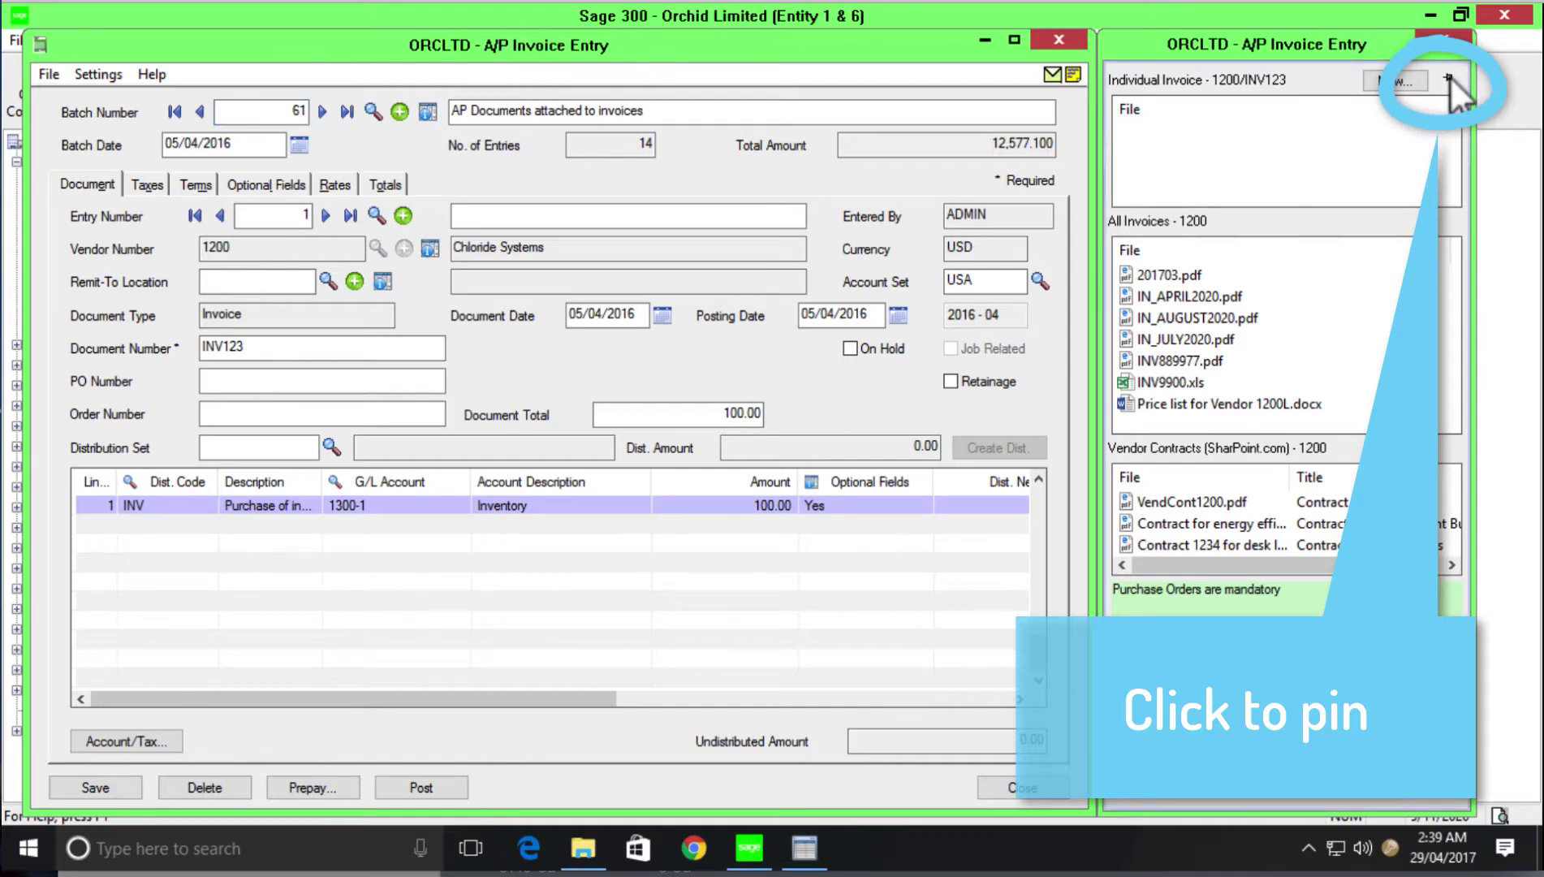
click(1450, 77)
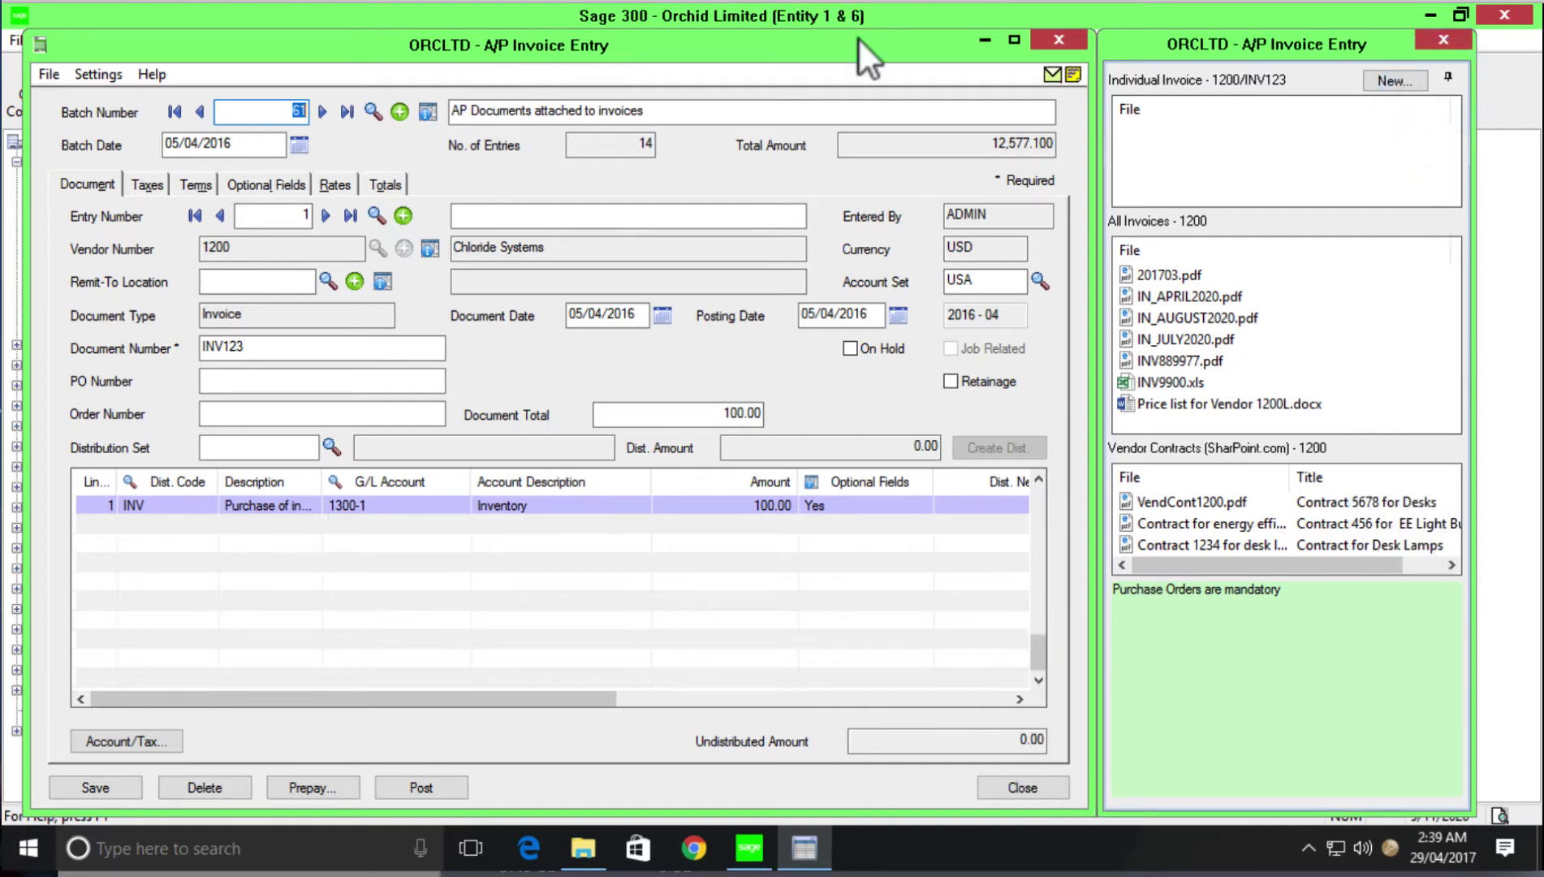
mouse_move(859, 41)
mouse_down()
mouse_move(878, 77)
mouse_move(916, 8)
mouse_move(883, 41)
mouse_up()
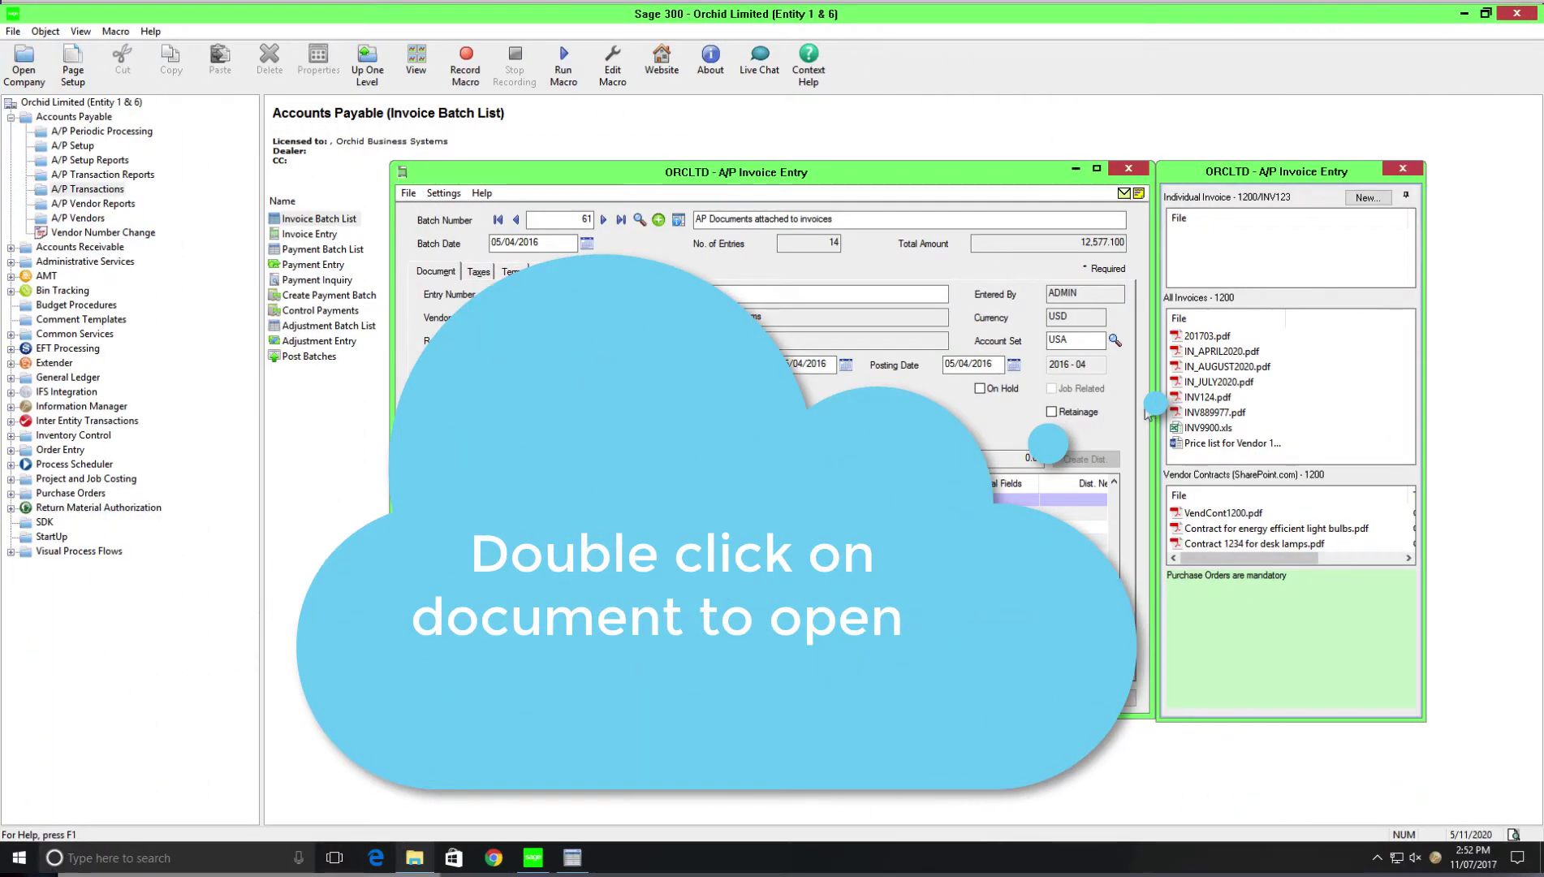
- Open INV124.pdf from the All Invoices list in Adobe Acrobat Reader
mouse_move(1208, 405)
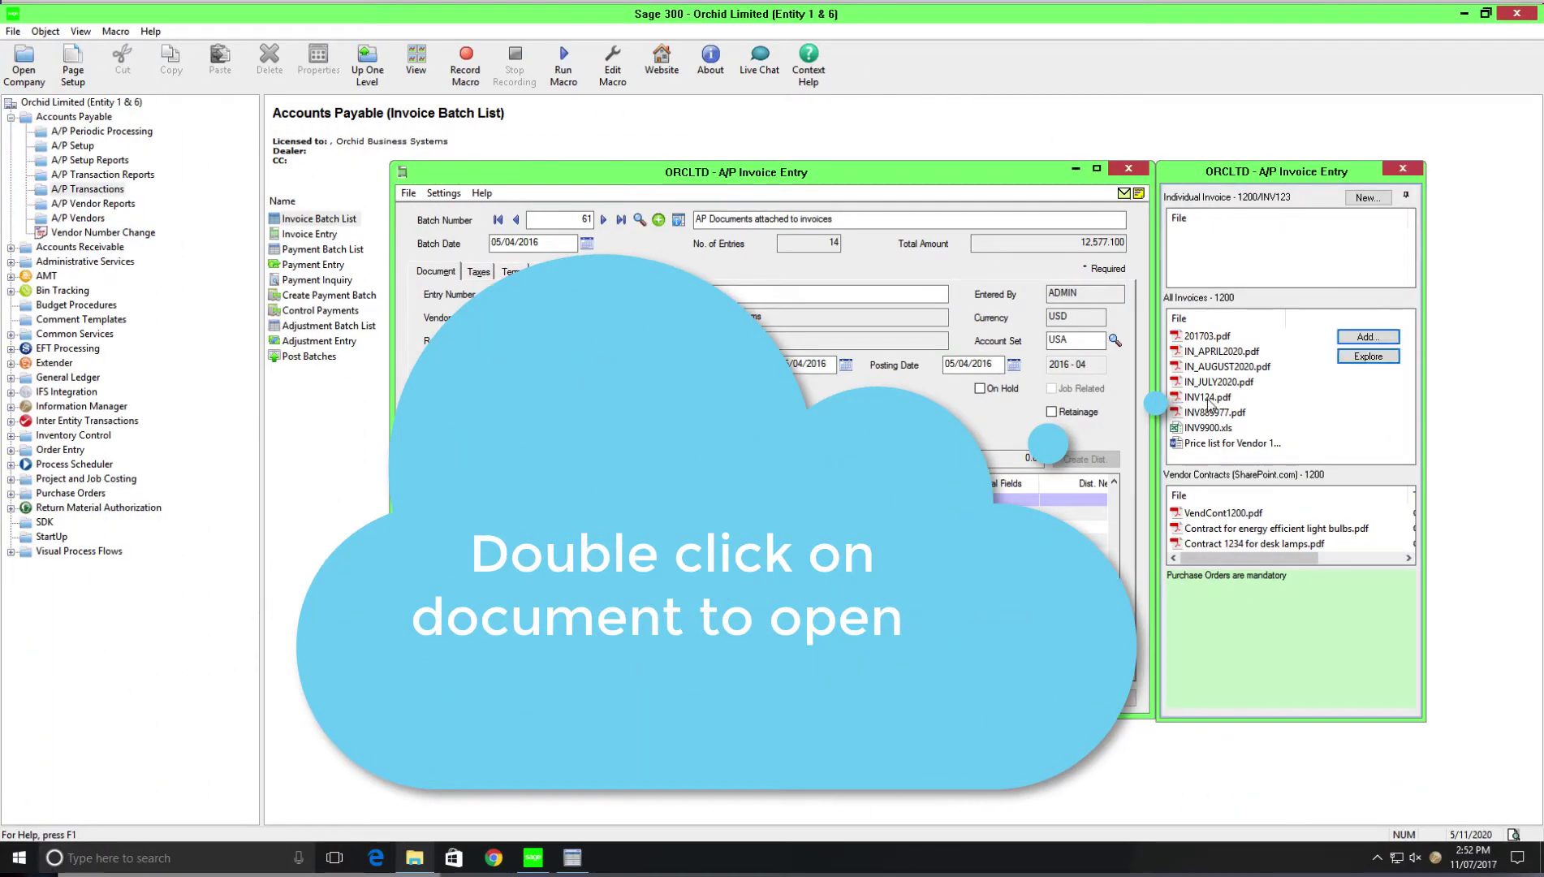
click(1208, 403)
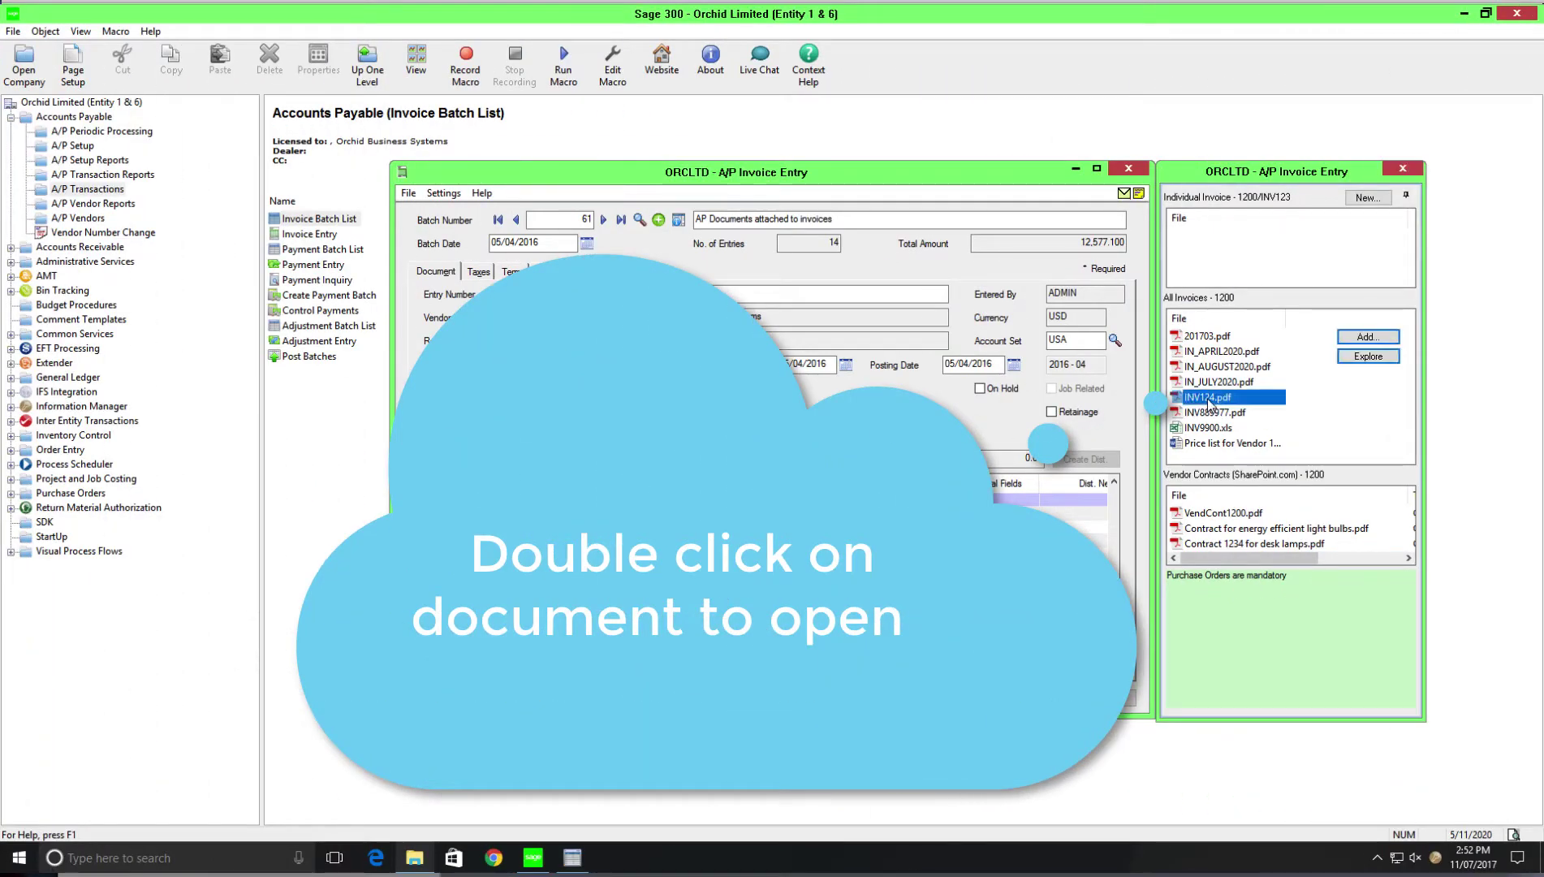
double_click(1208, 403)
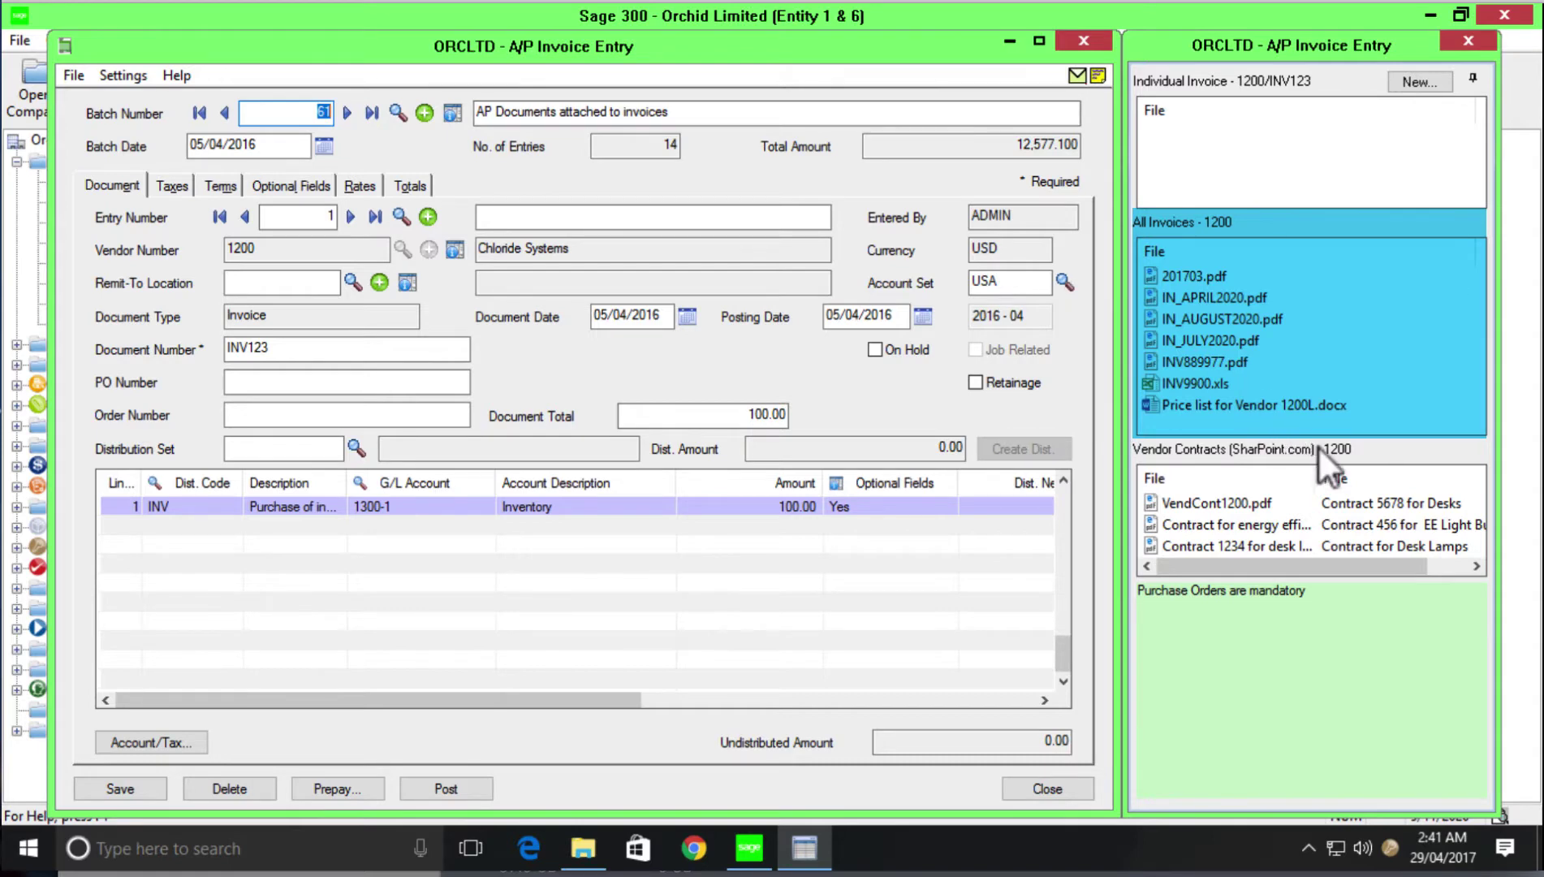
- Drag the File/Title divider in Vendor Contracts left to widen the Title column
click(1291, 454)
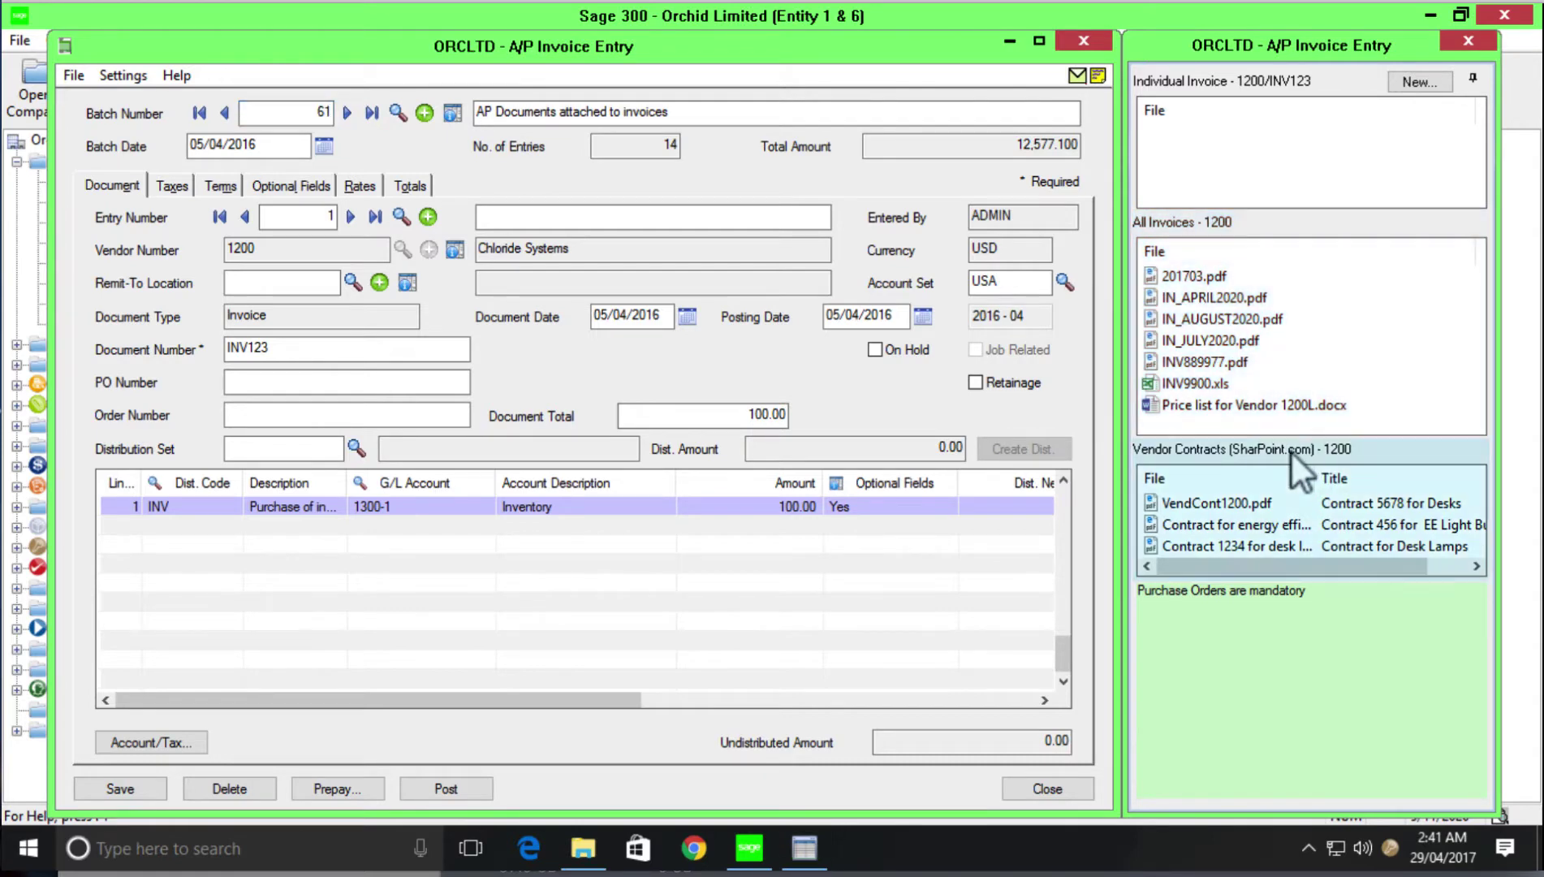
drag(1297, 449, 1230, 453)
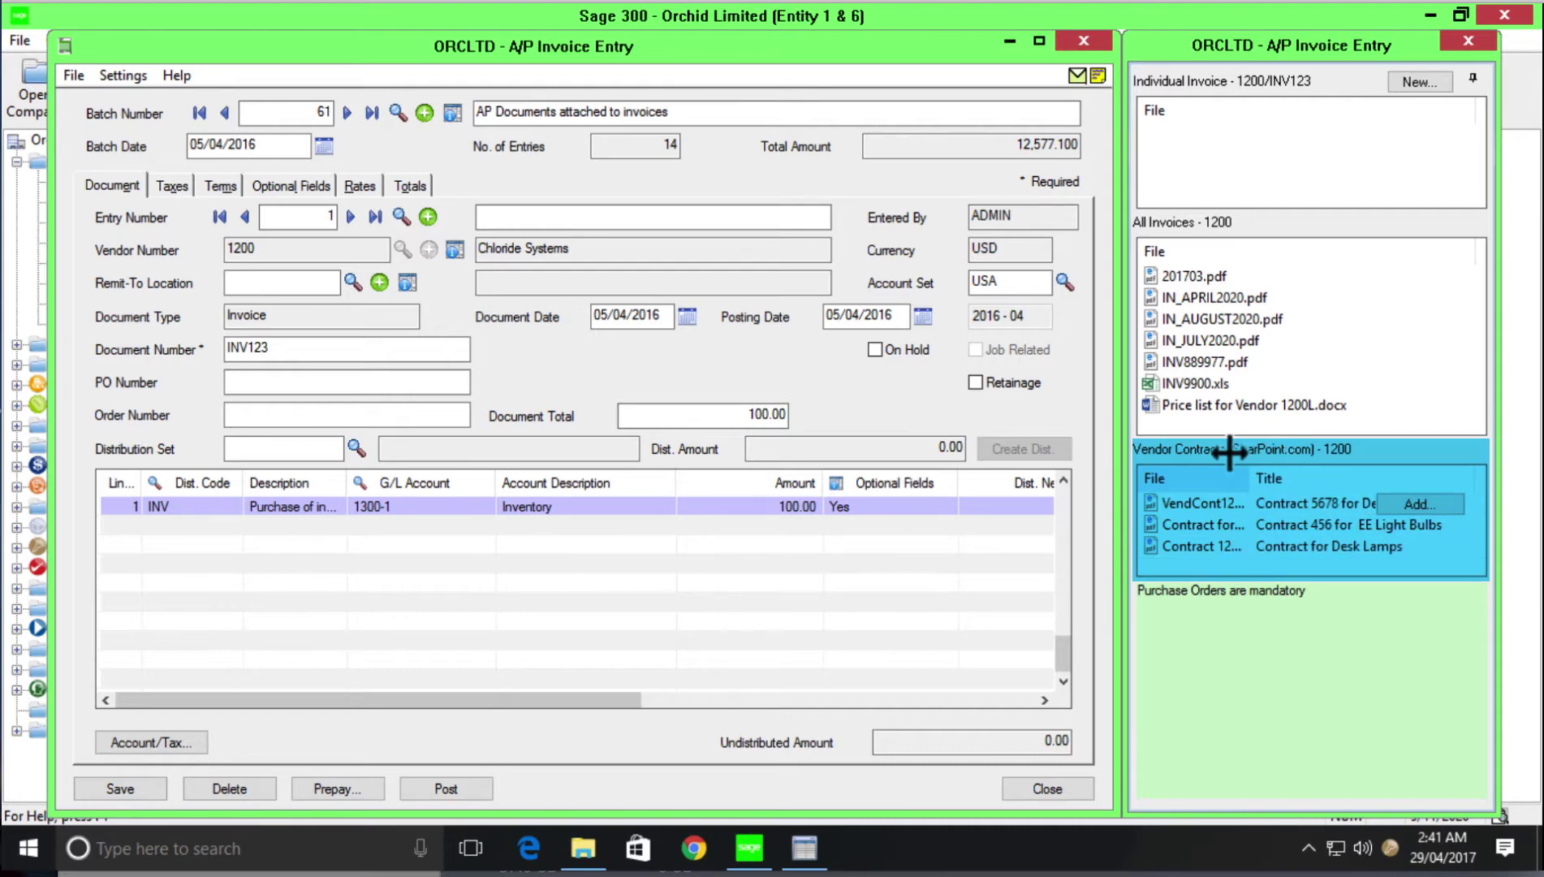
mouse_move(1362, 374)
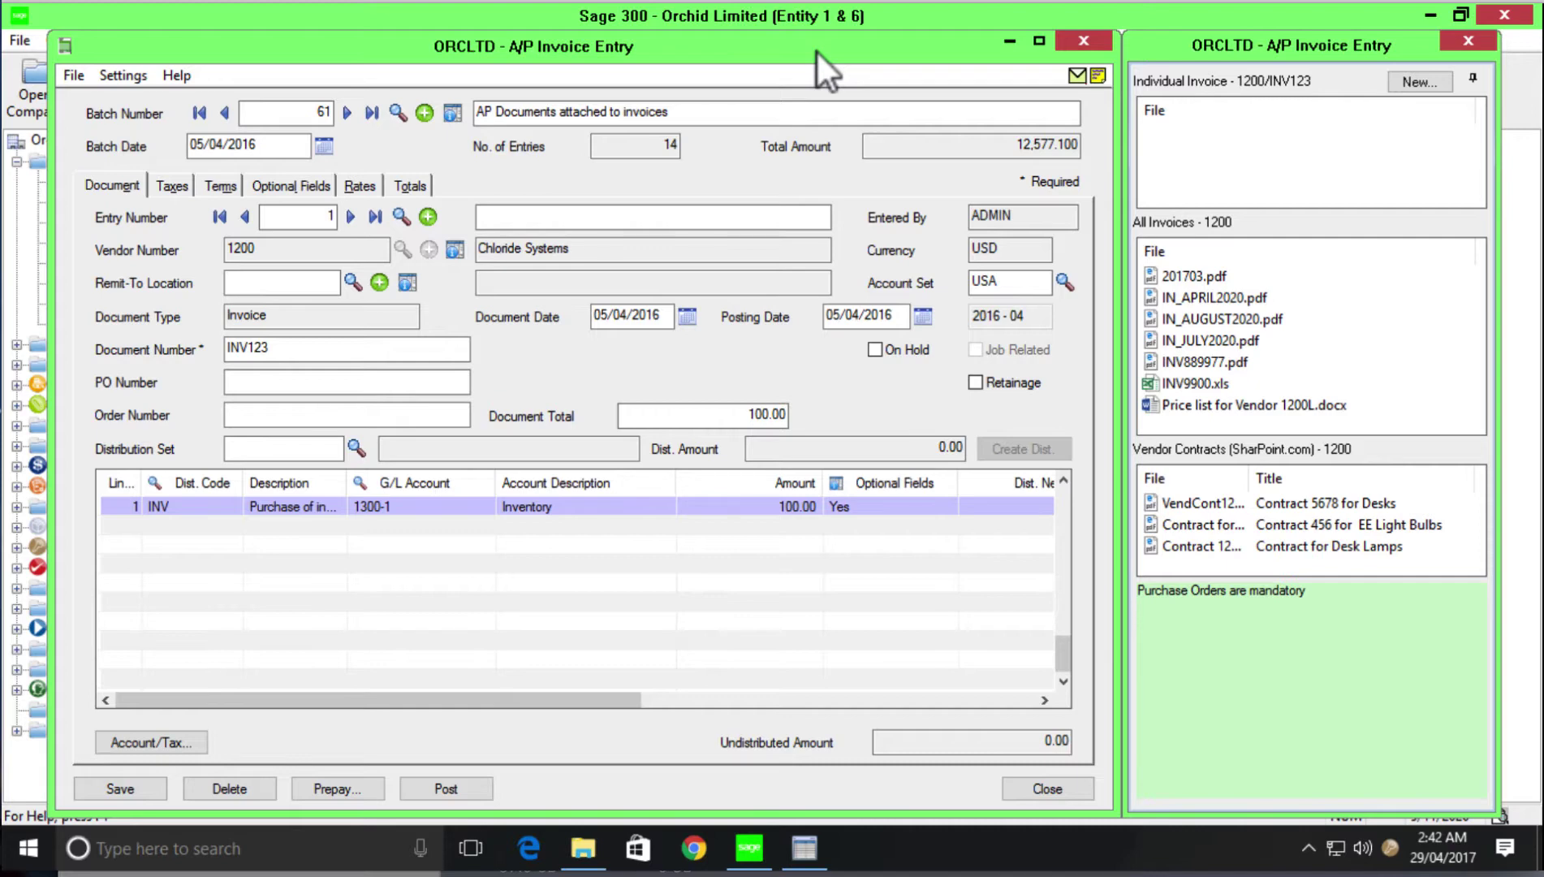
- Upload scanned1234564567.pdf to invoice INV123's individual documents as INV123.pdf
right_click(1376, 125)
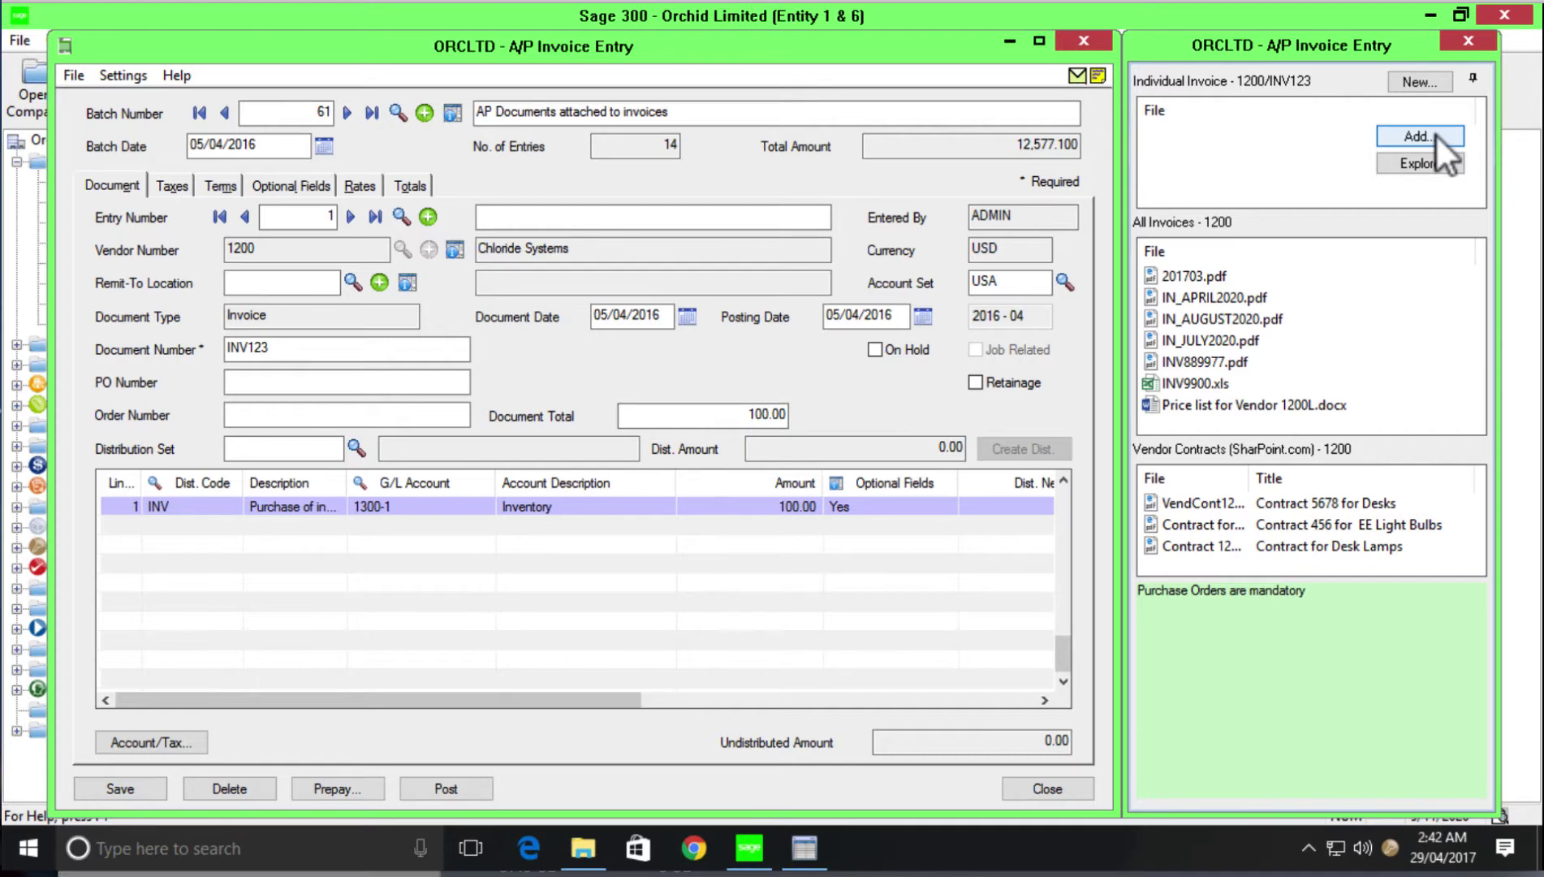
click(1435, 133)
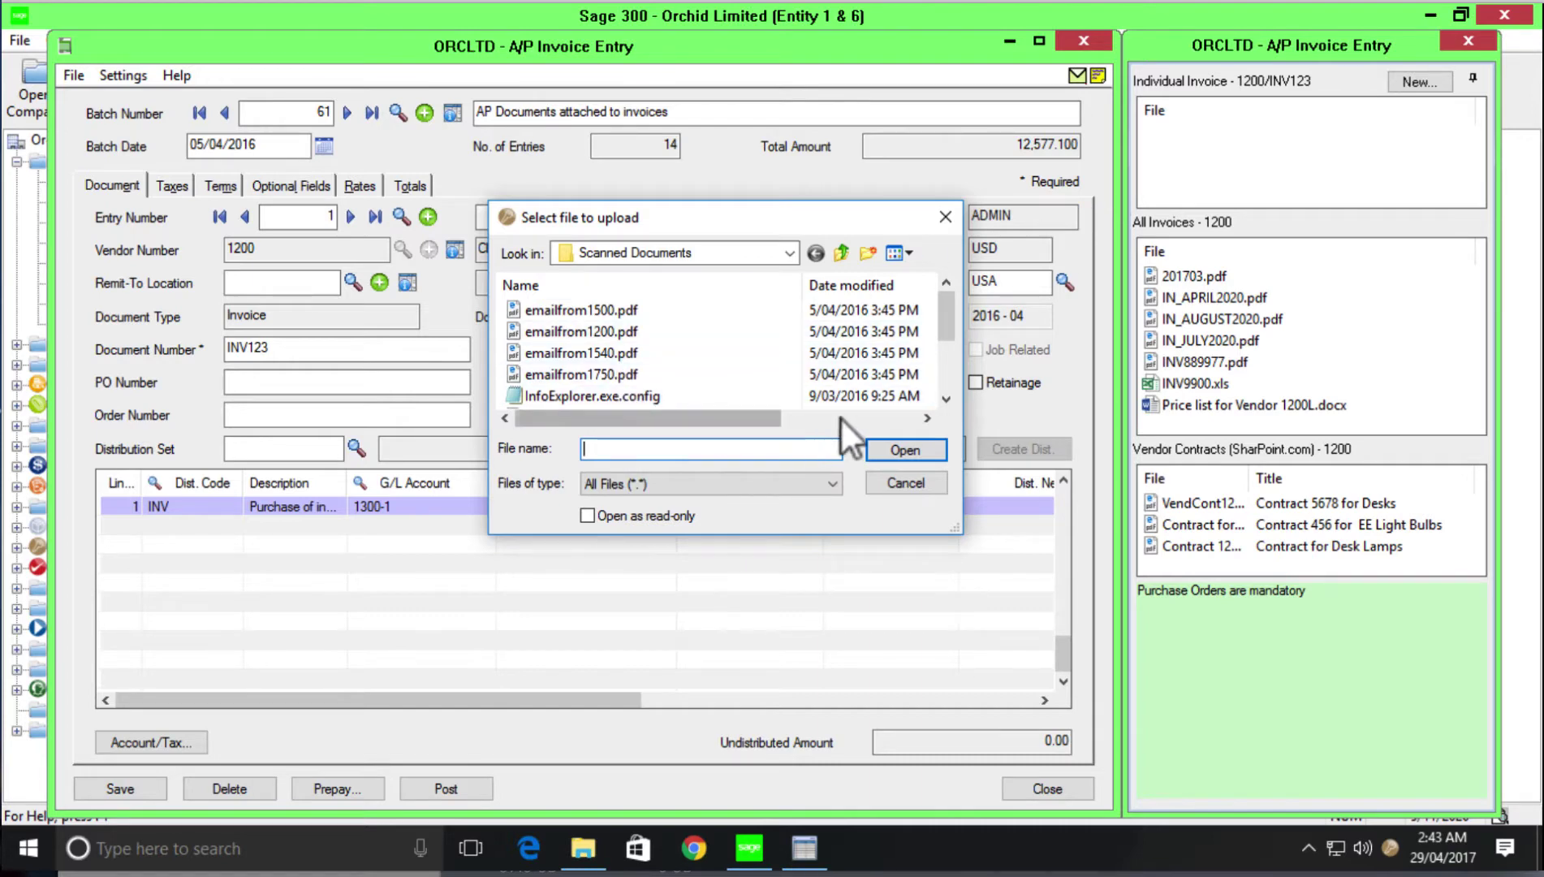
click(945, 399)
click(945, 399)
click(945, 398)
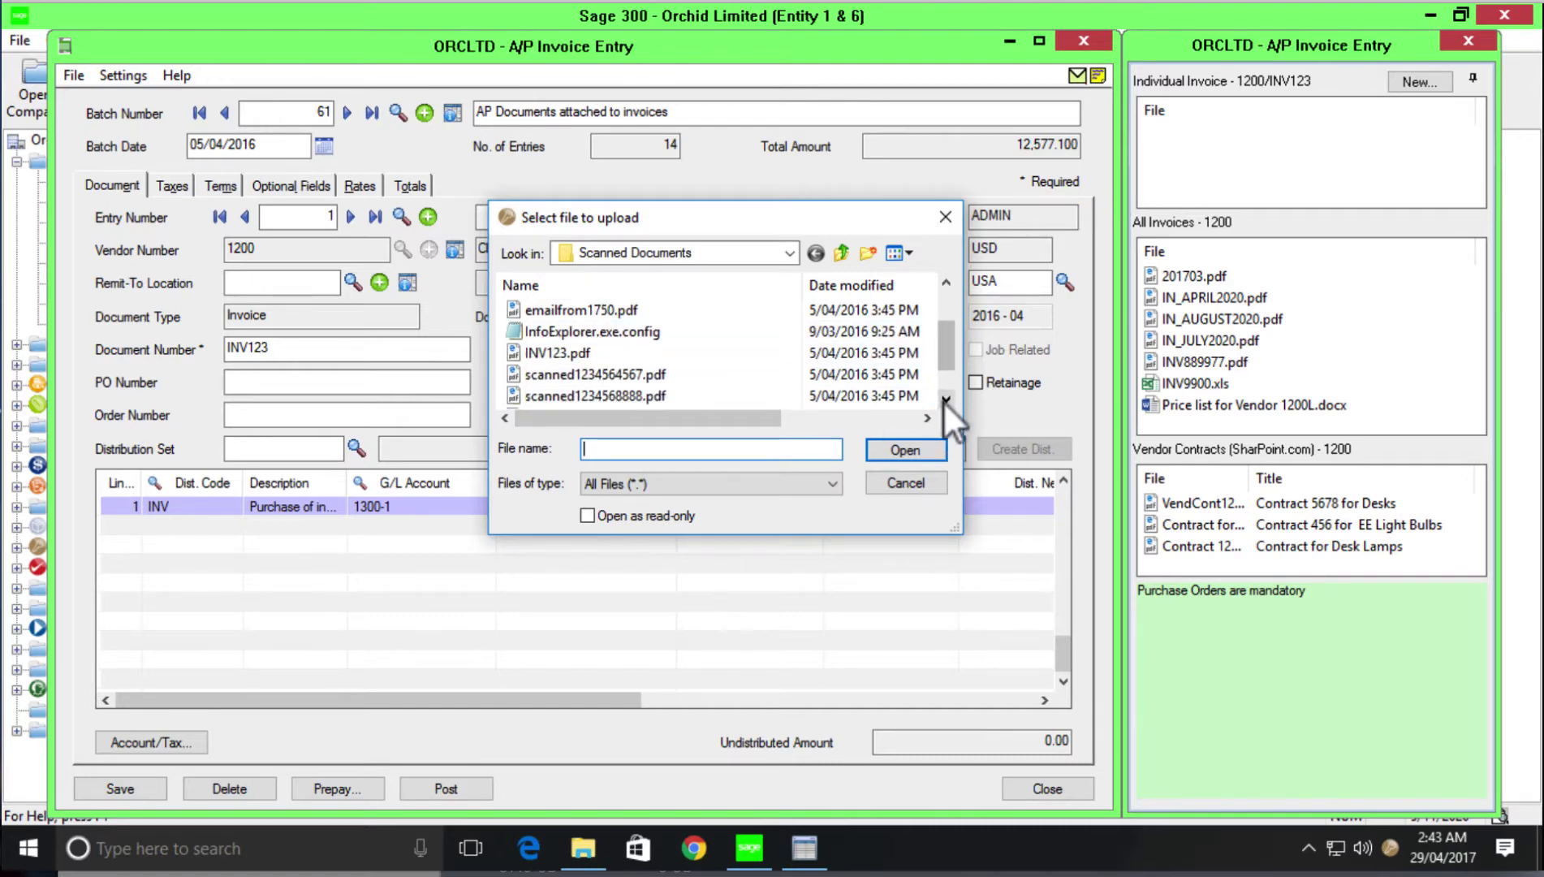
click(945, 399)
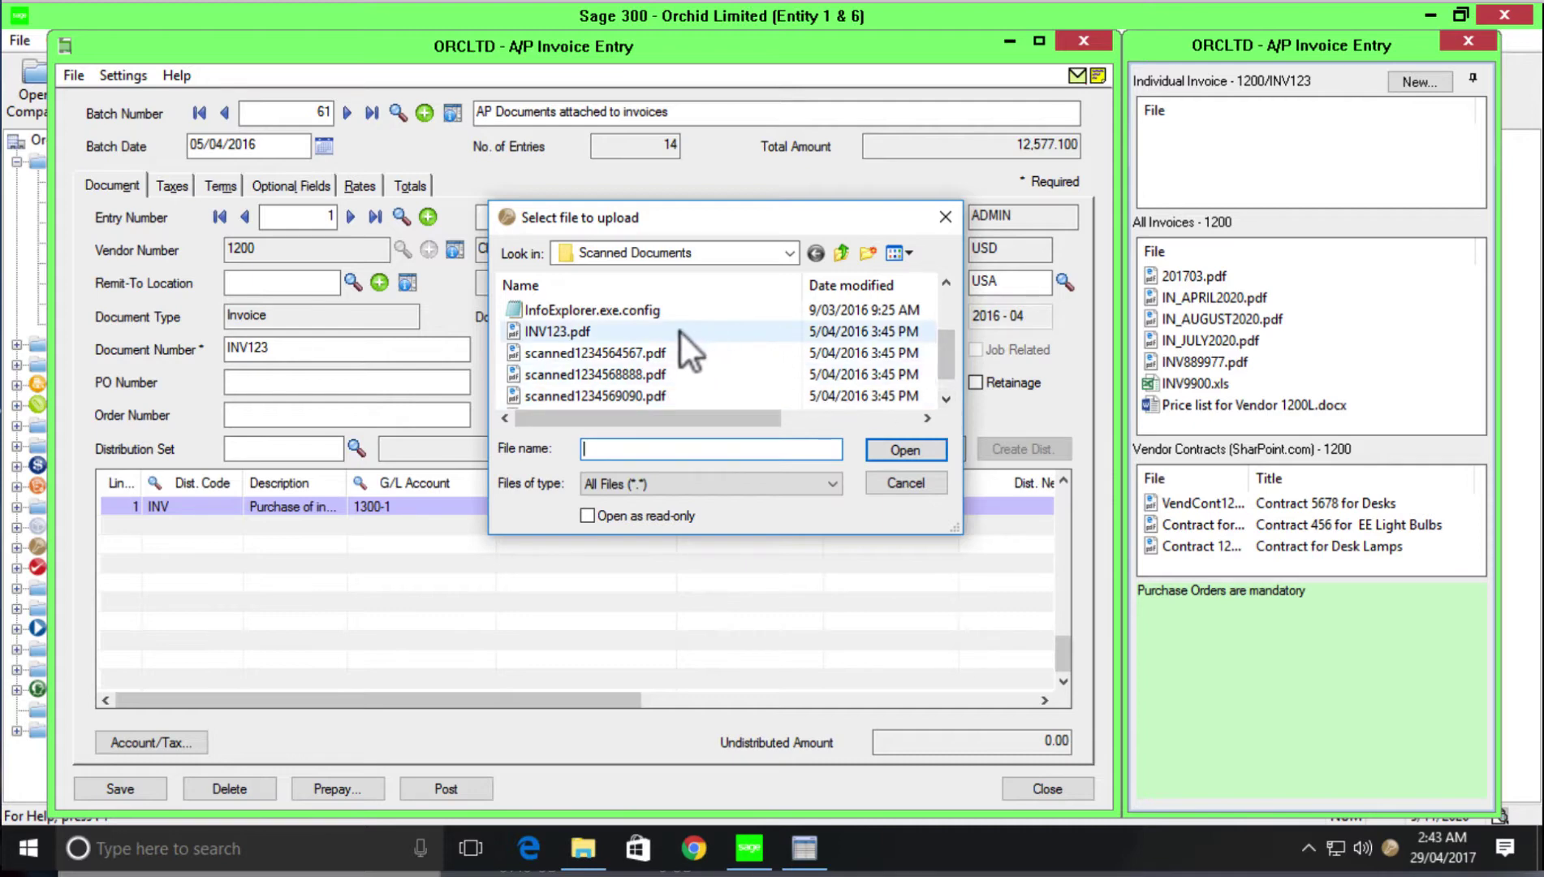
click(655, 361)
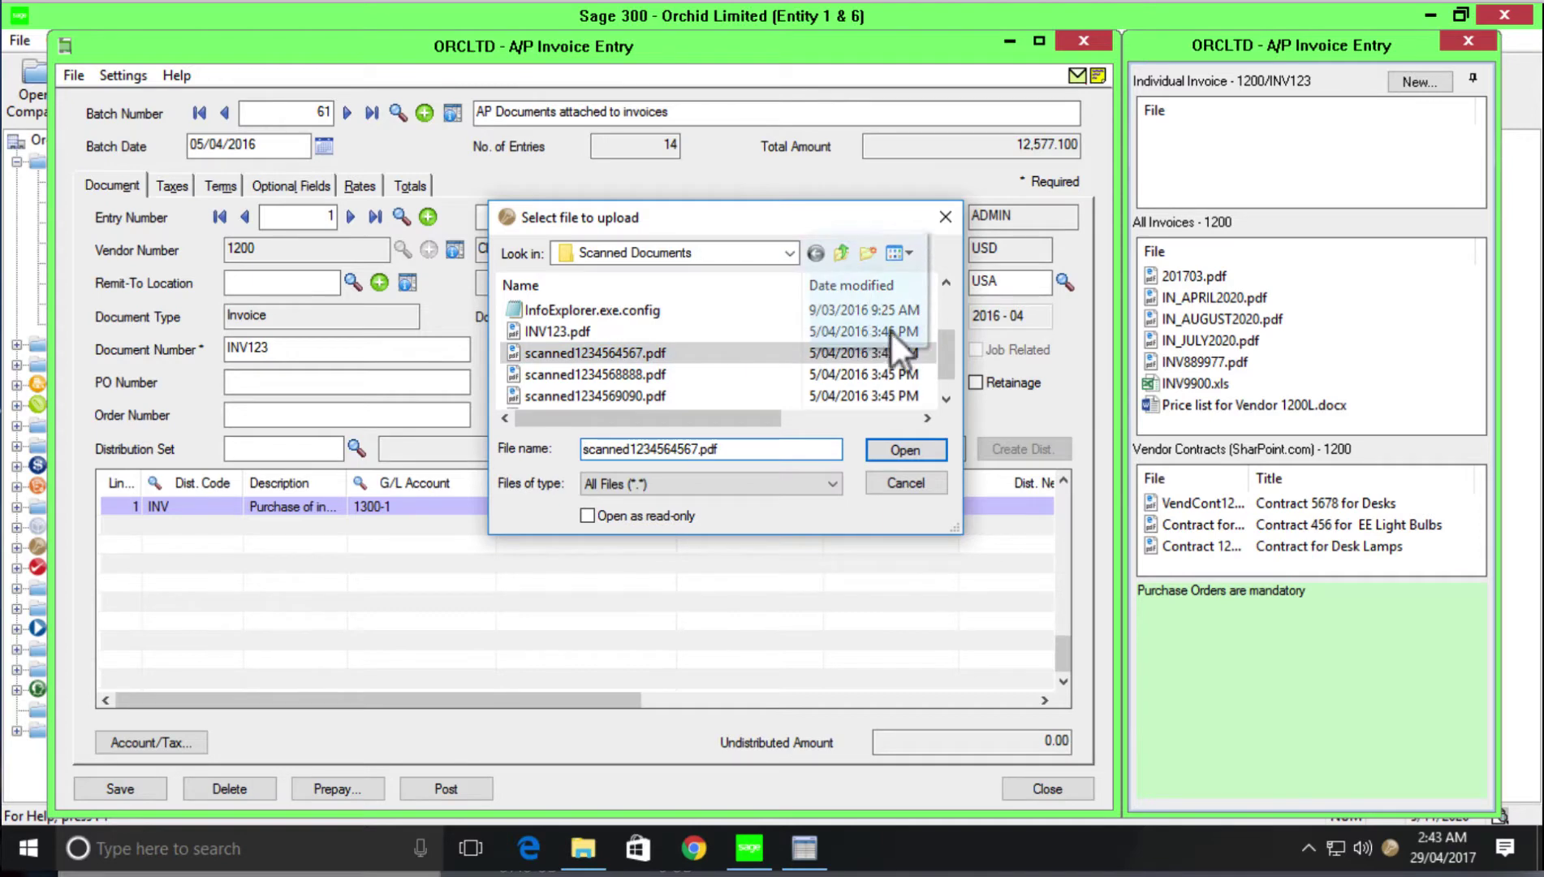
mouse_move(1214, 182)
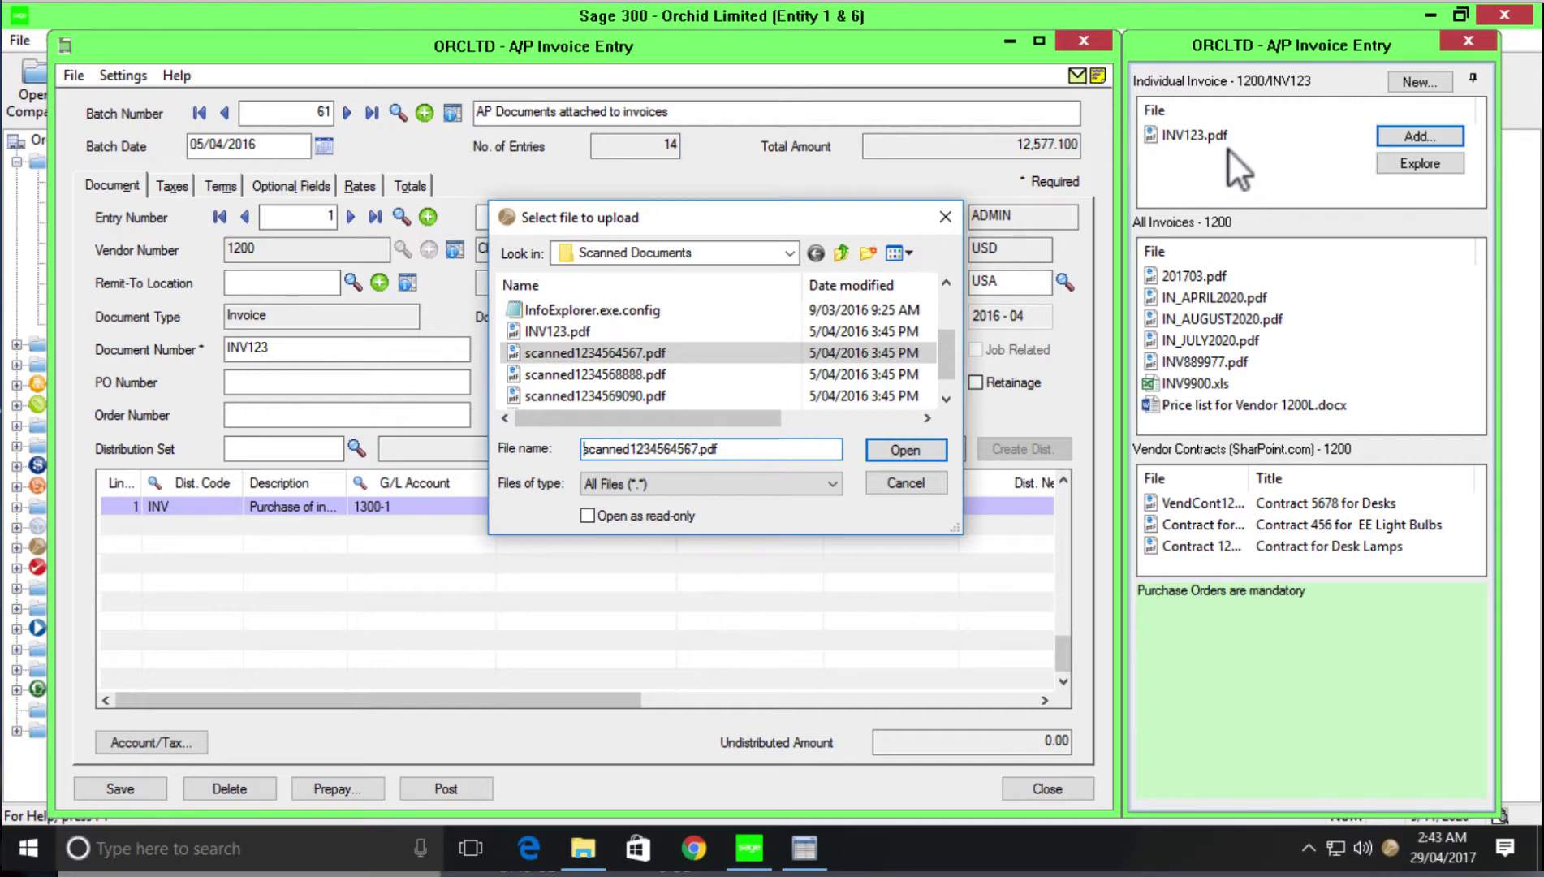
- Close the Select file to upload dialog, keeping INV123.pdf attached to INV123
click(946, 225)
mouse_move(1196, 195)
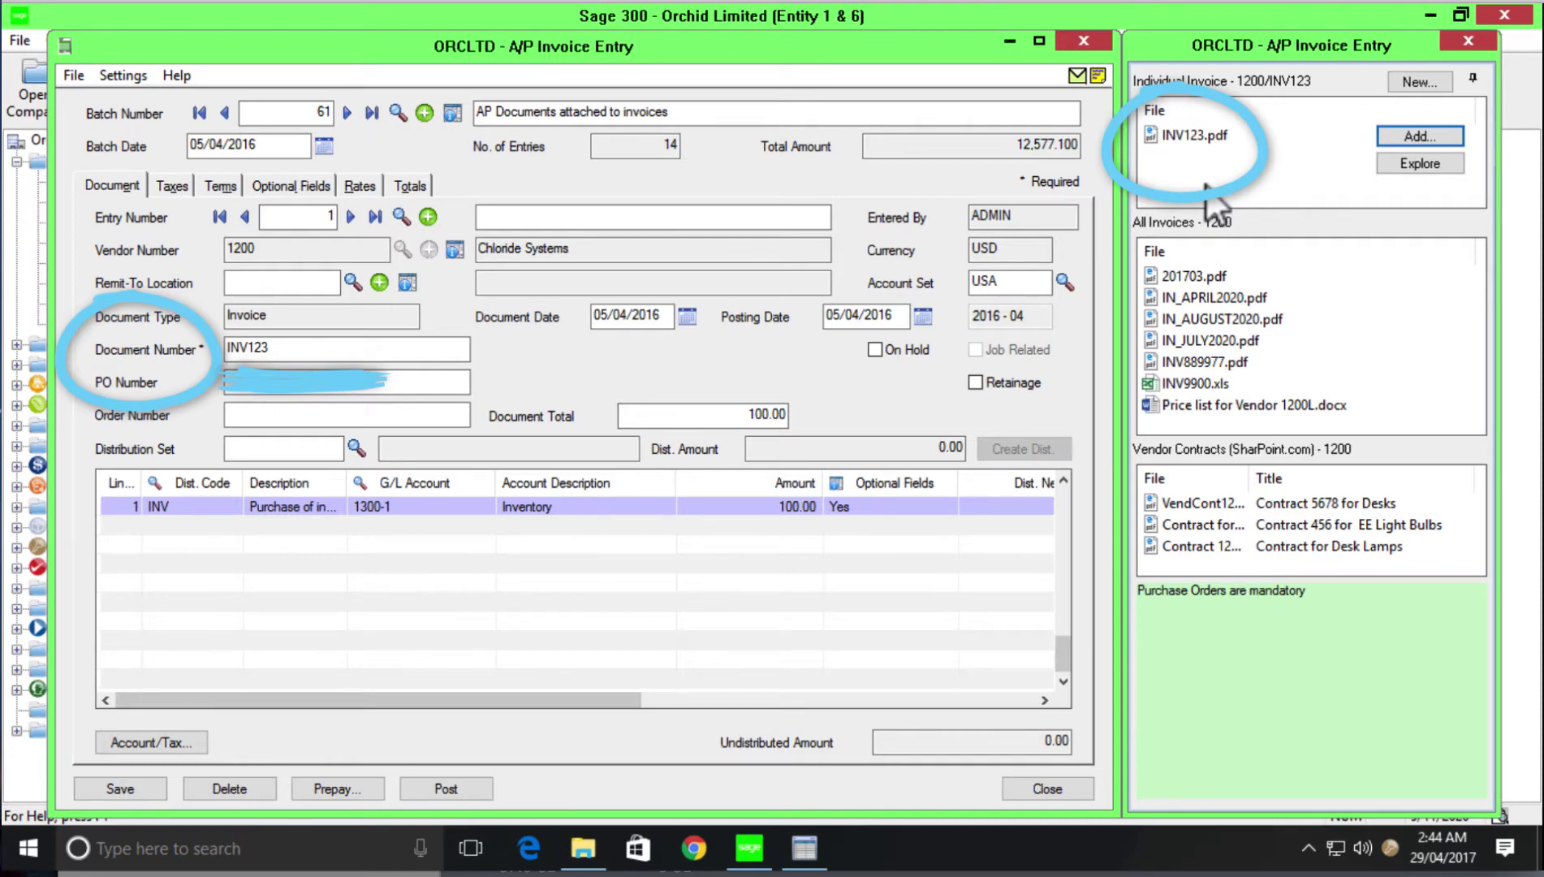
- Show the full path C:\Orchid\Custom Documents\AP Documents\1200 in File Explorer
click(590, 853)
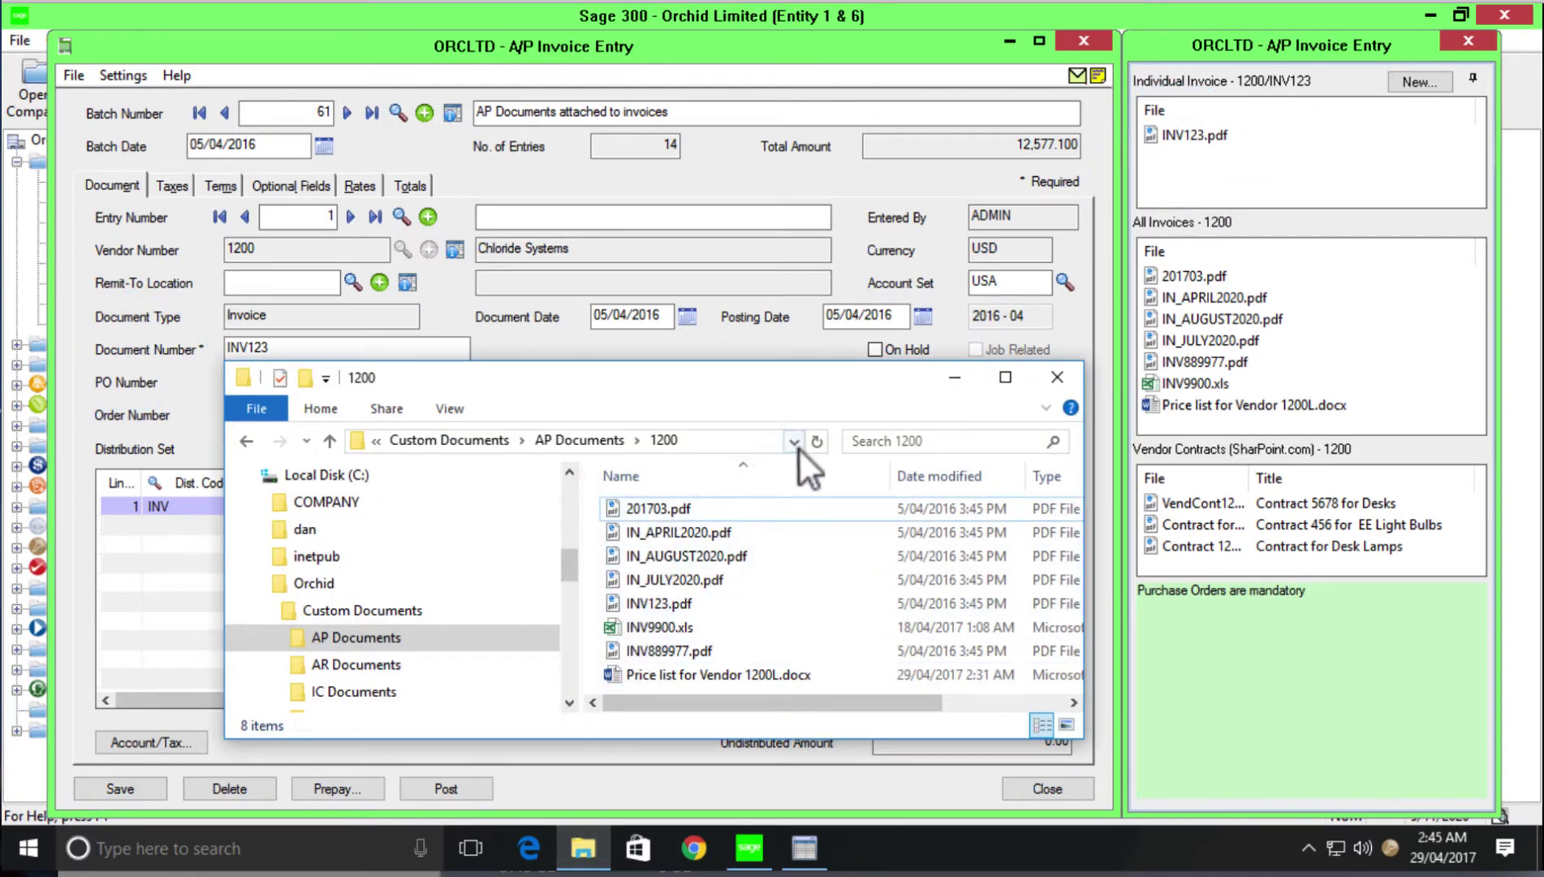
click(718, 440)
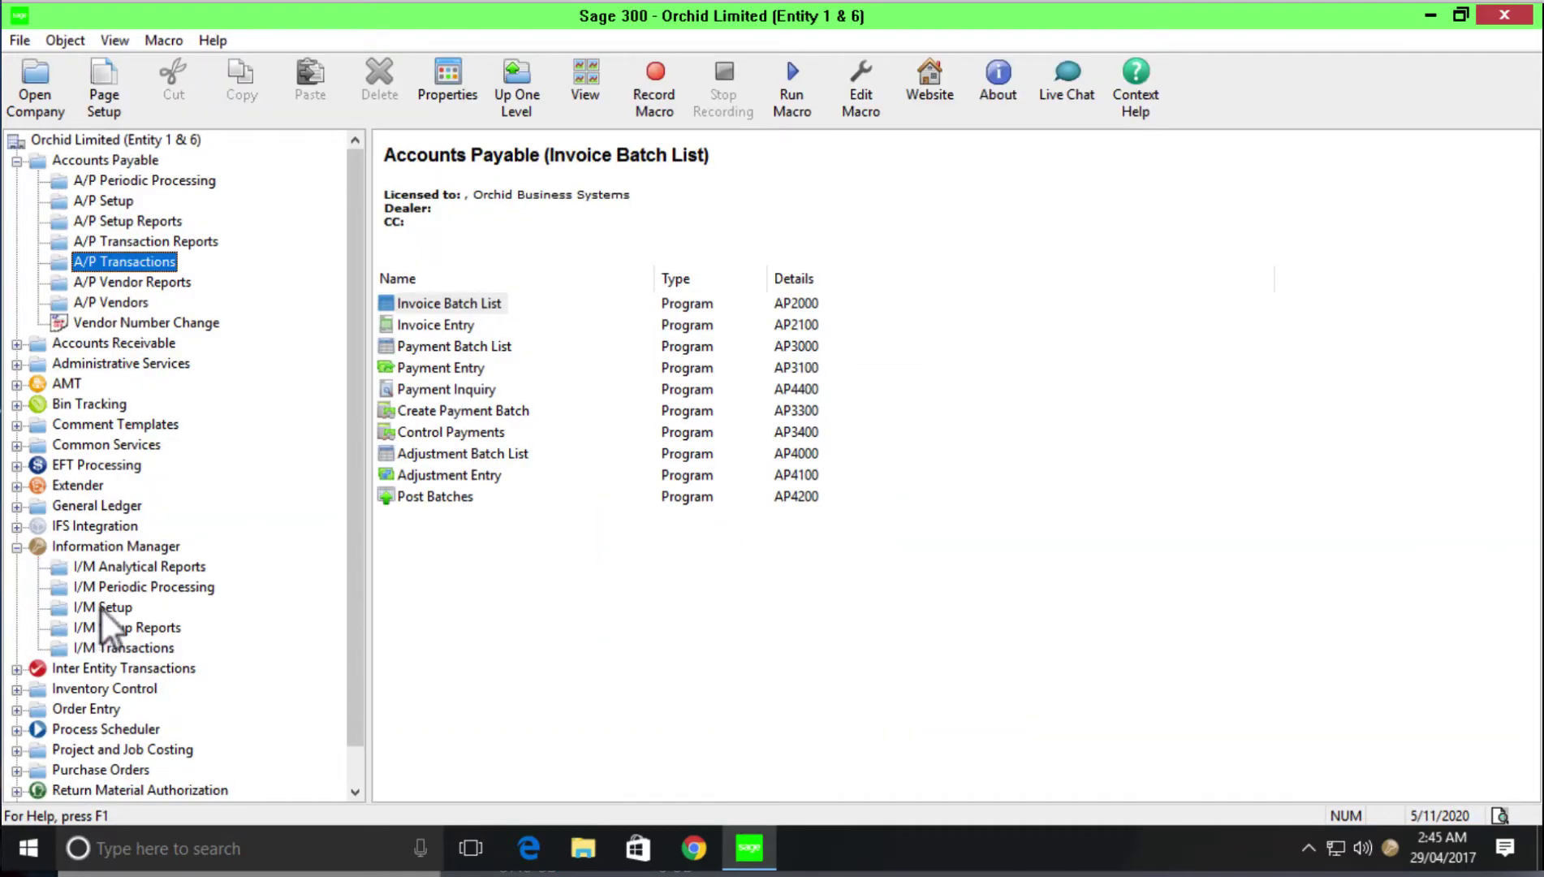
- Open the VENDOR NUMBER/DOCUMENT NUMBER hotkey details on I/M Options' Notes/DML Hotkey tab
click(101, 606)
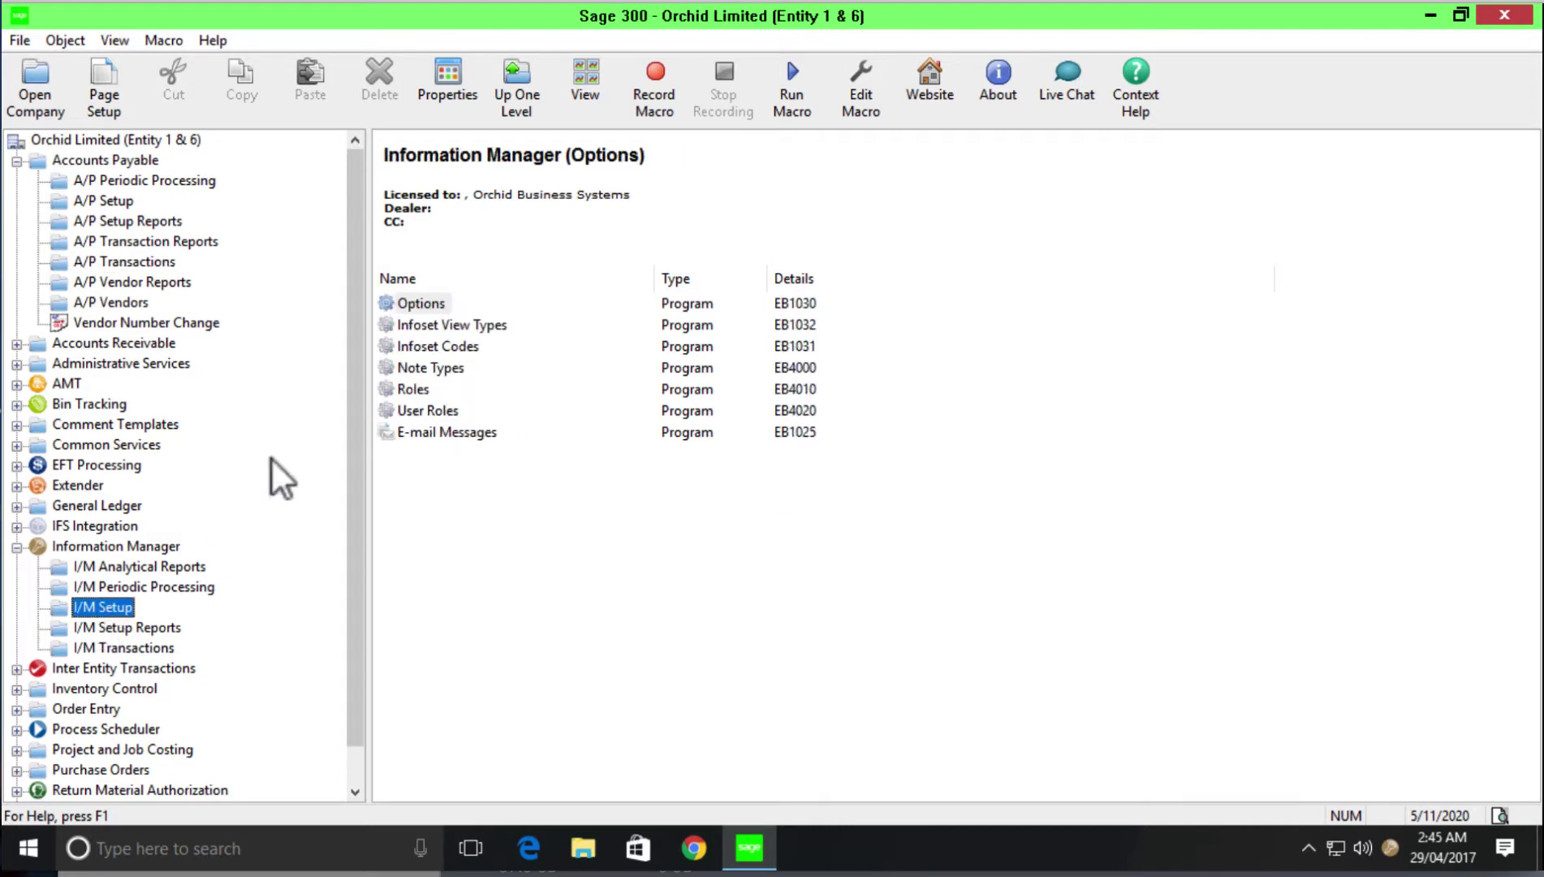
double_click(421, 302)
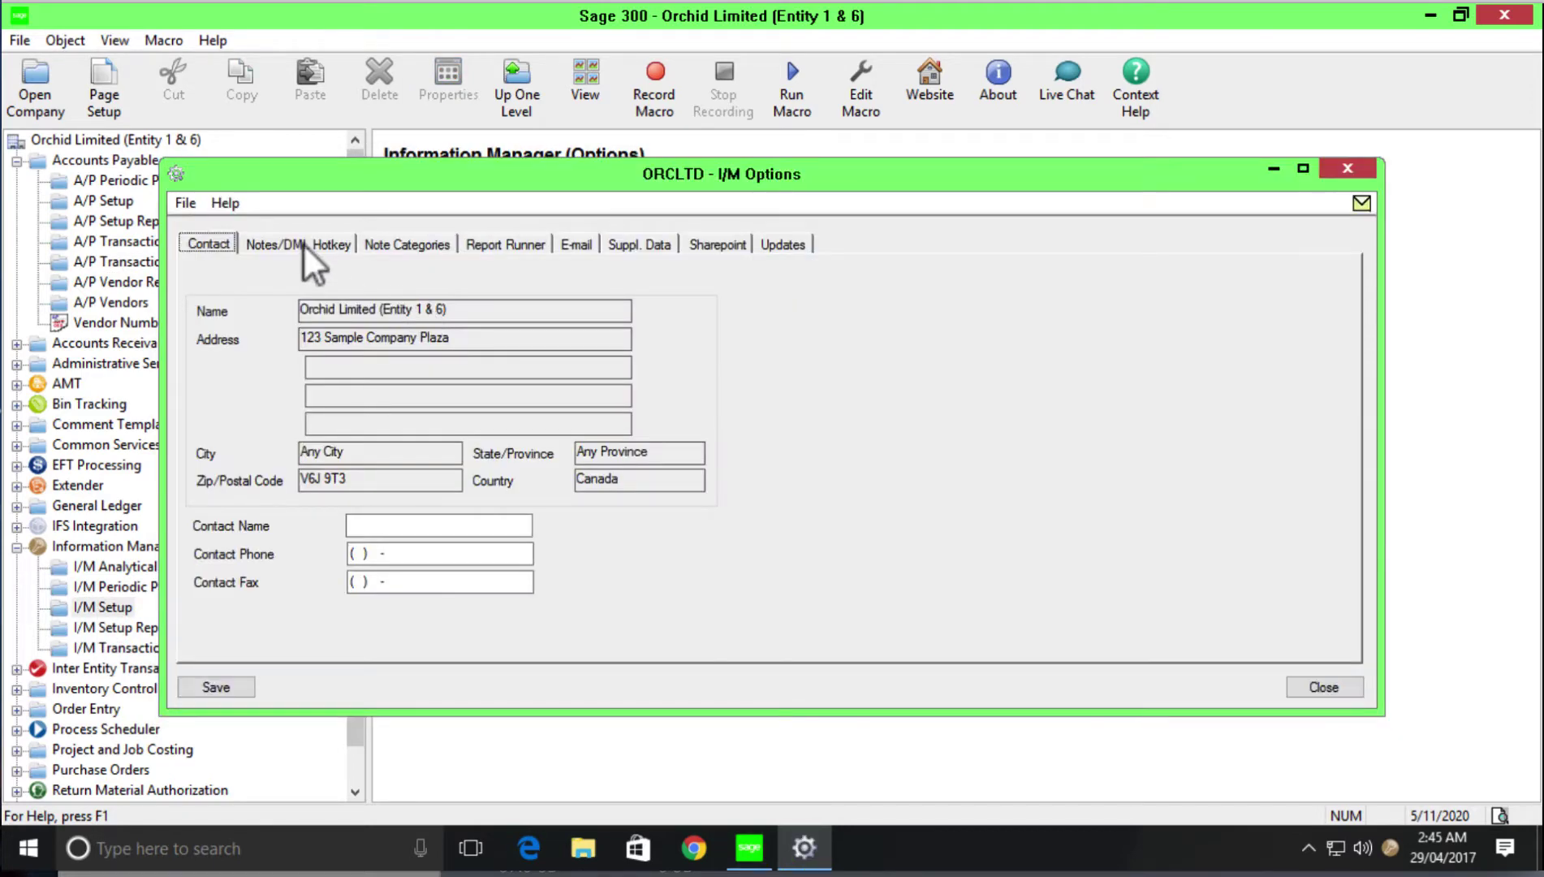
click(302, 241)
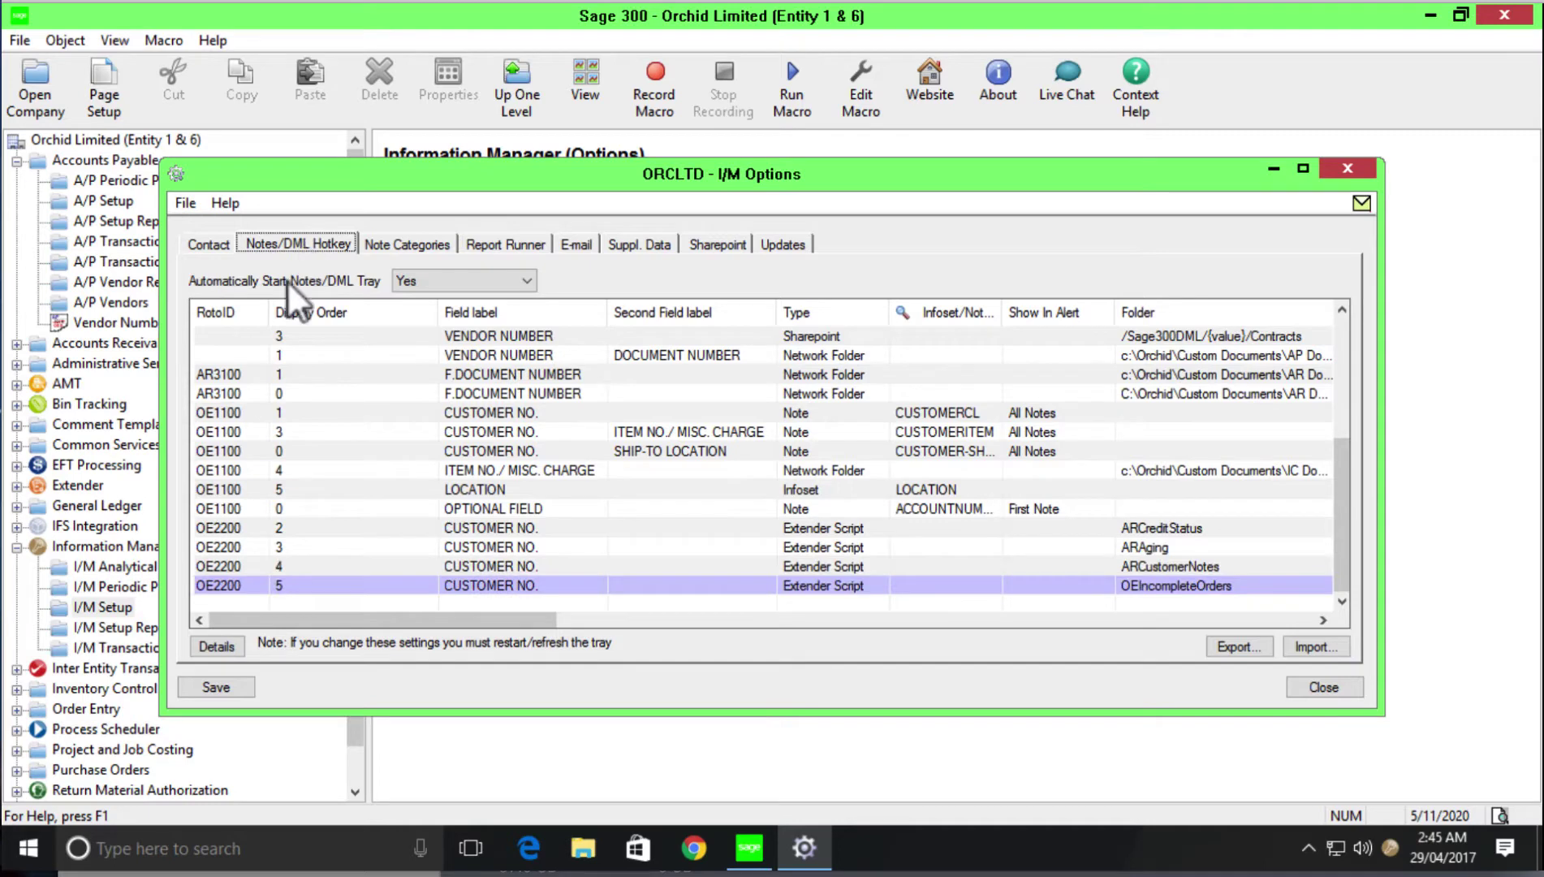
click(524, 354)
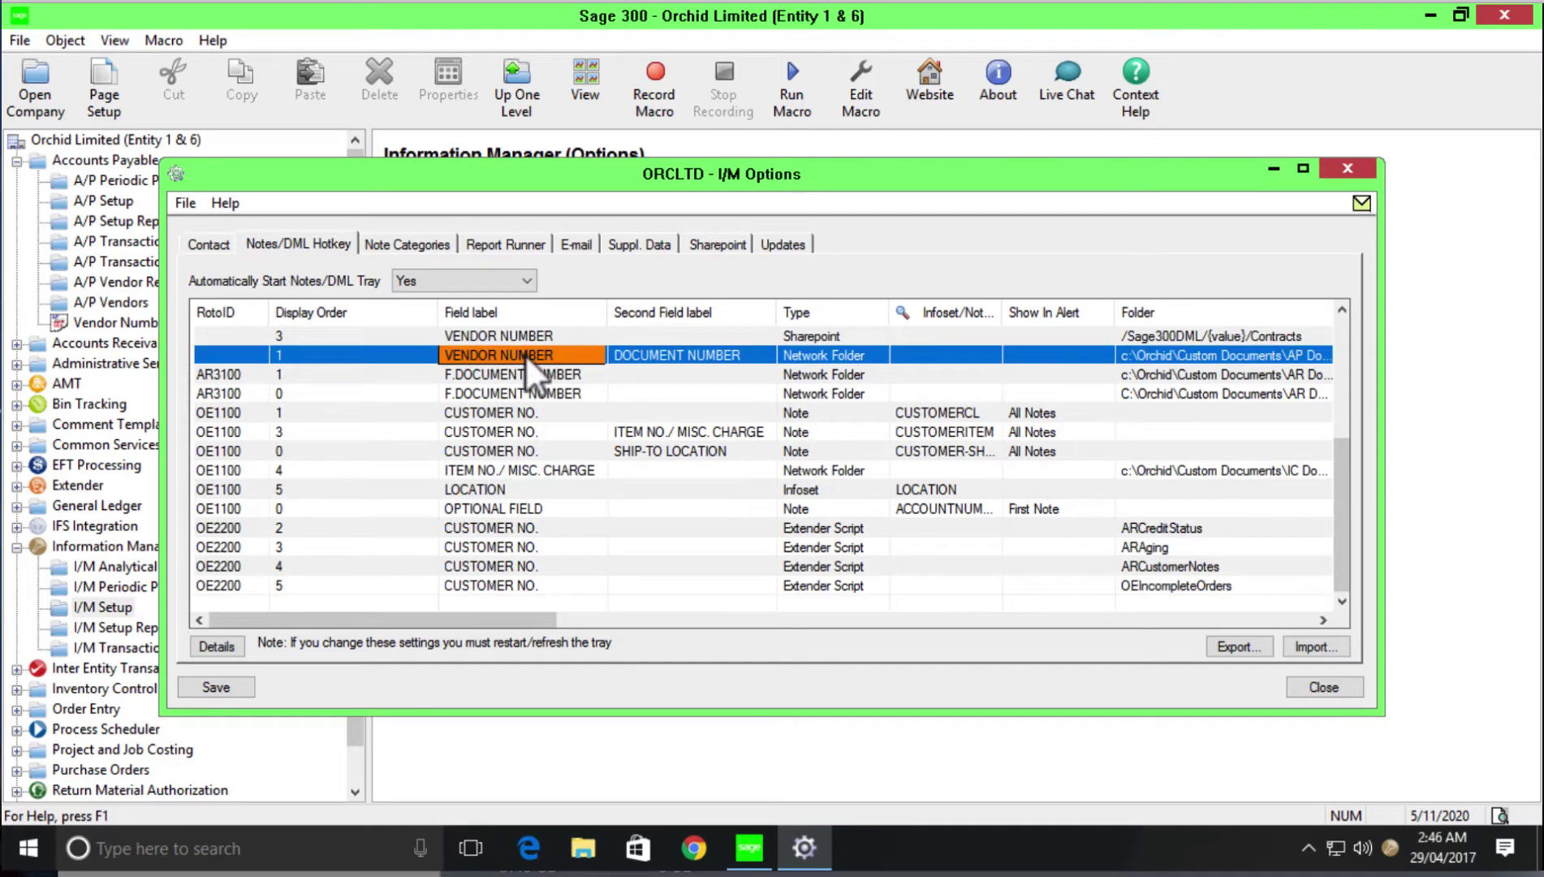
click(214, 645)
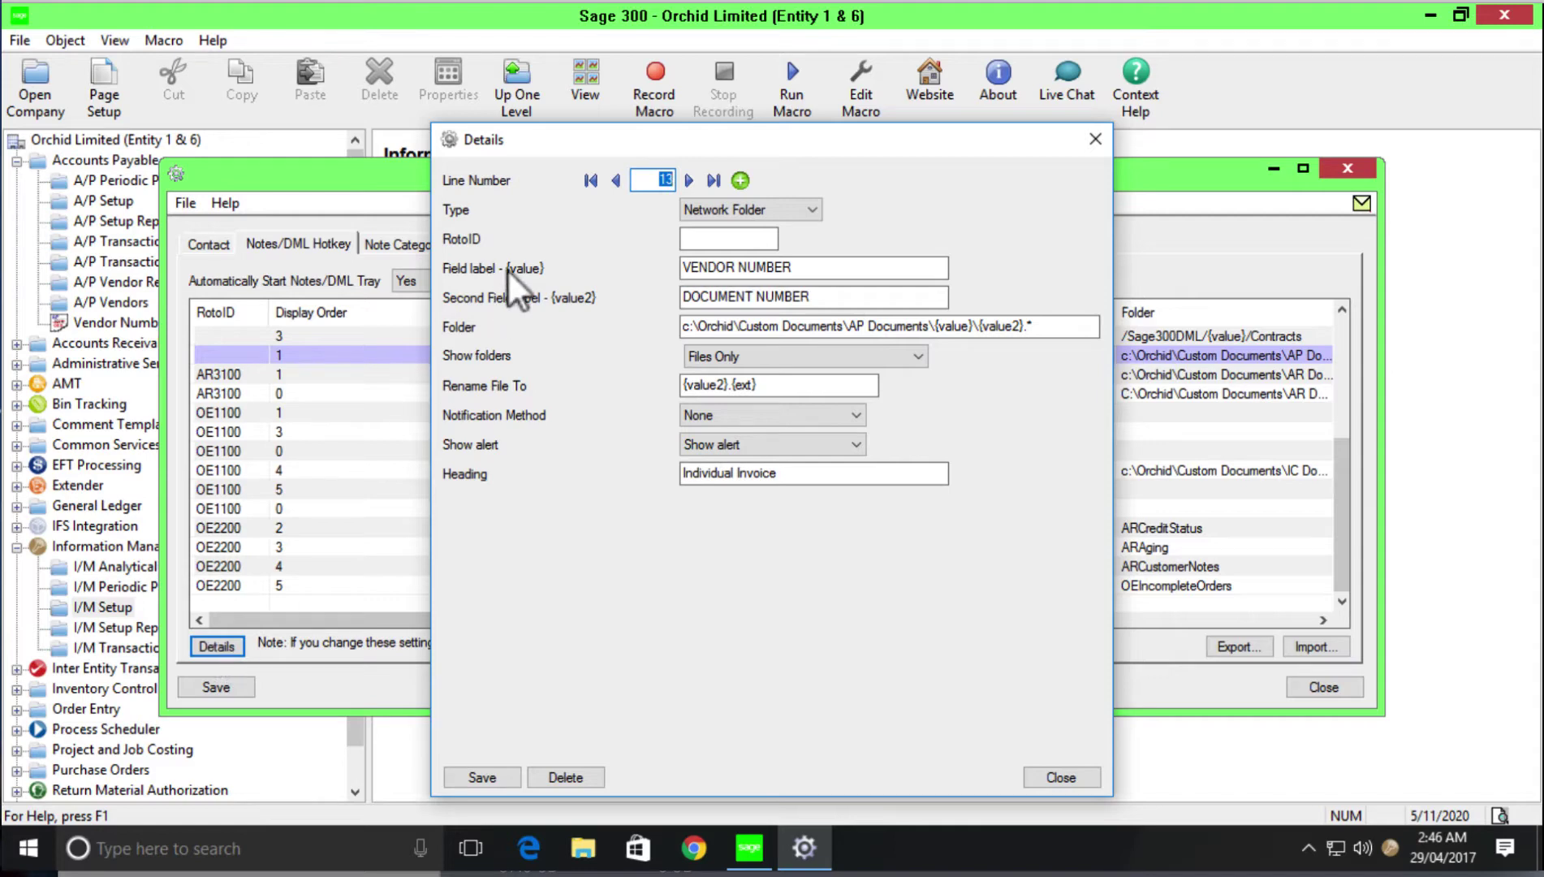
- Move the Details window aside and list the link types: Infoset, Note, Sharepoint, Network Folder, Extender Script
mouse_move(787, 132)
mouse_down()
mouse_move(1061, 141)
mouse_move(781, 135)
mouse_up()
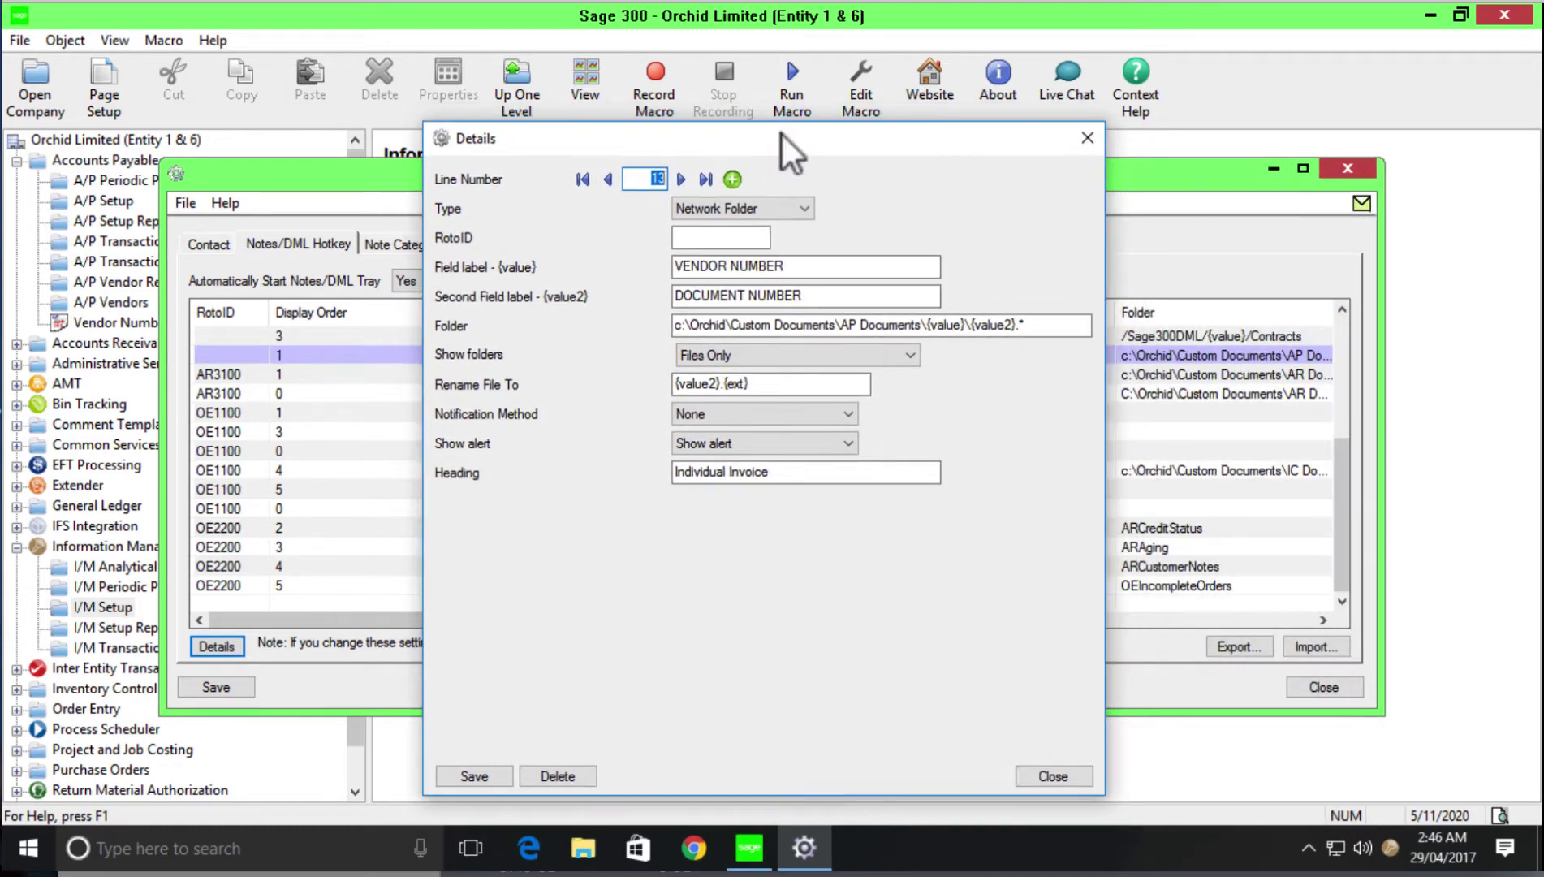
click(806, 208)
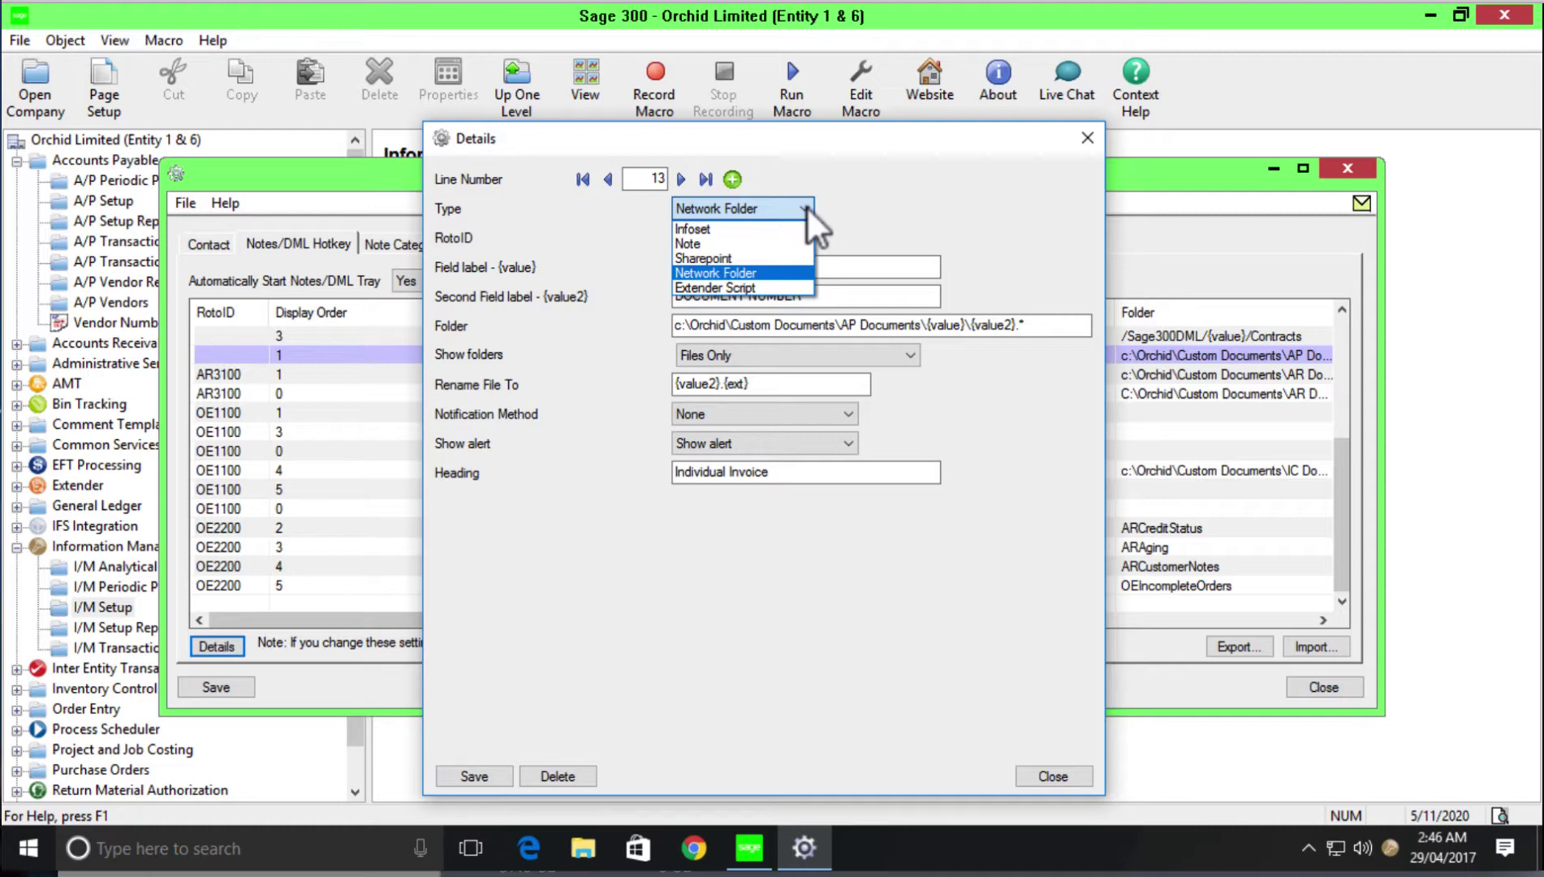
- Keep Network Folder as the link type for details line 13
click(806, 205)
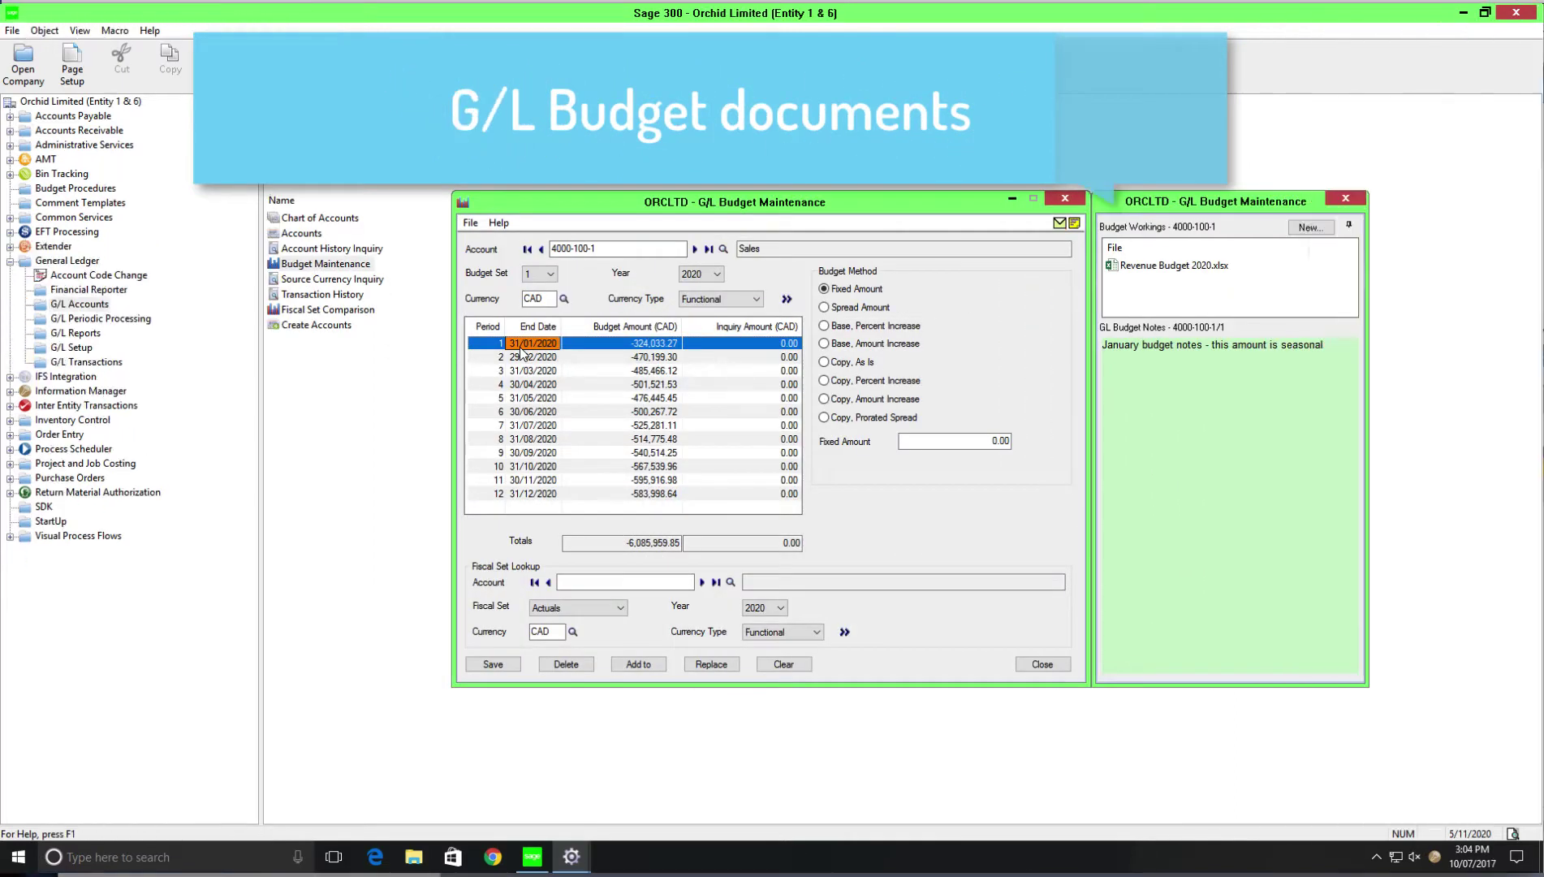
- Set the budget method for account 4000-100-1 to Copy, As Is
click(621, 608)
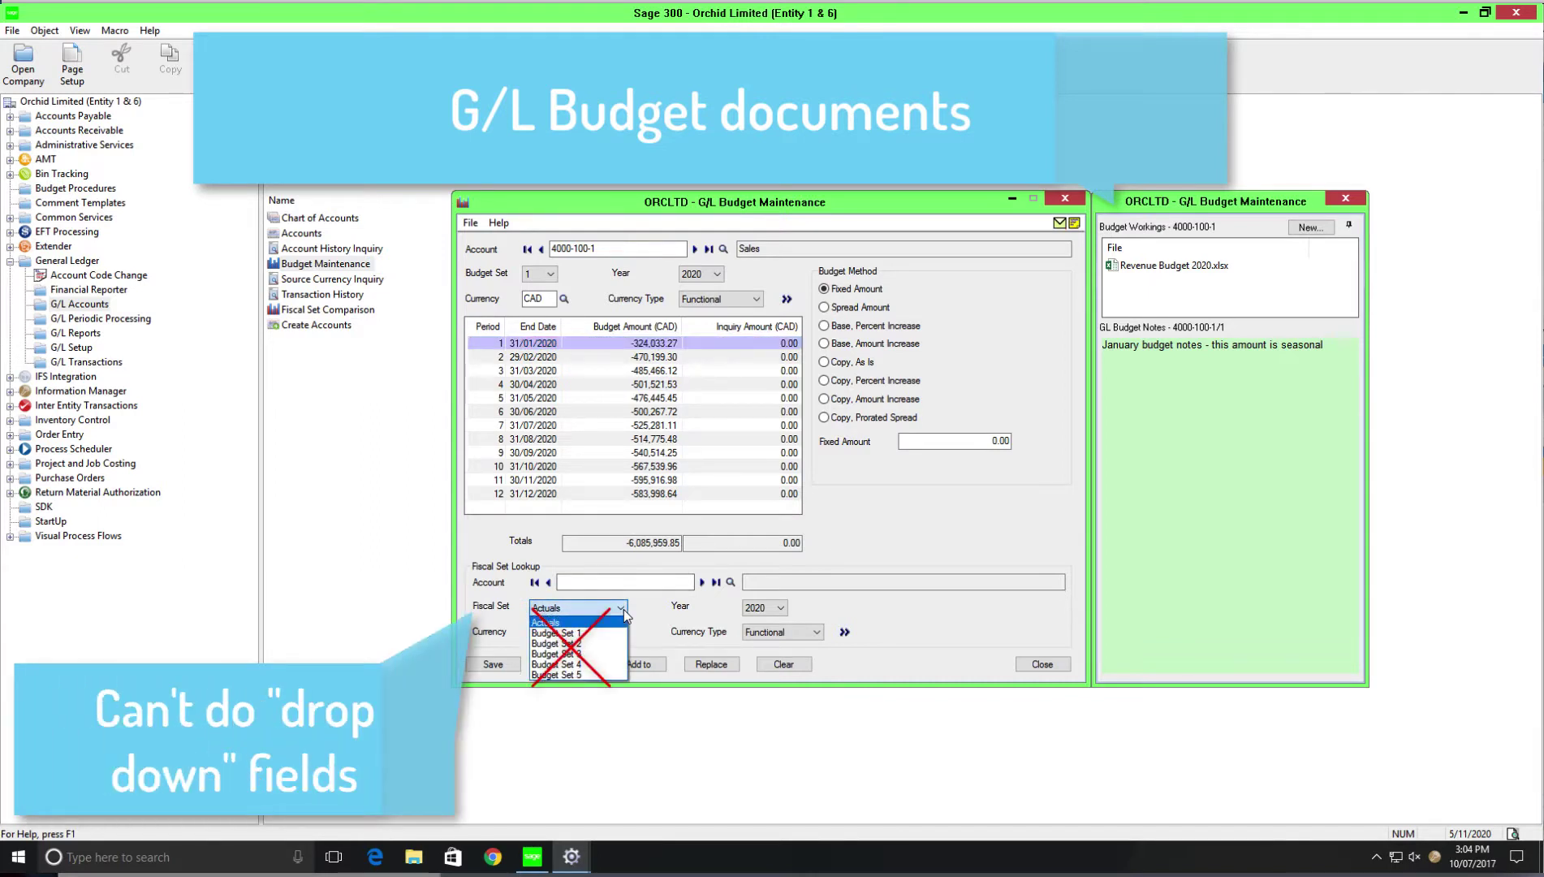
click(824, 362)
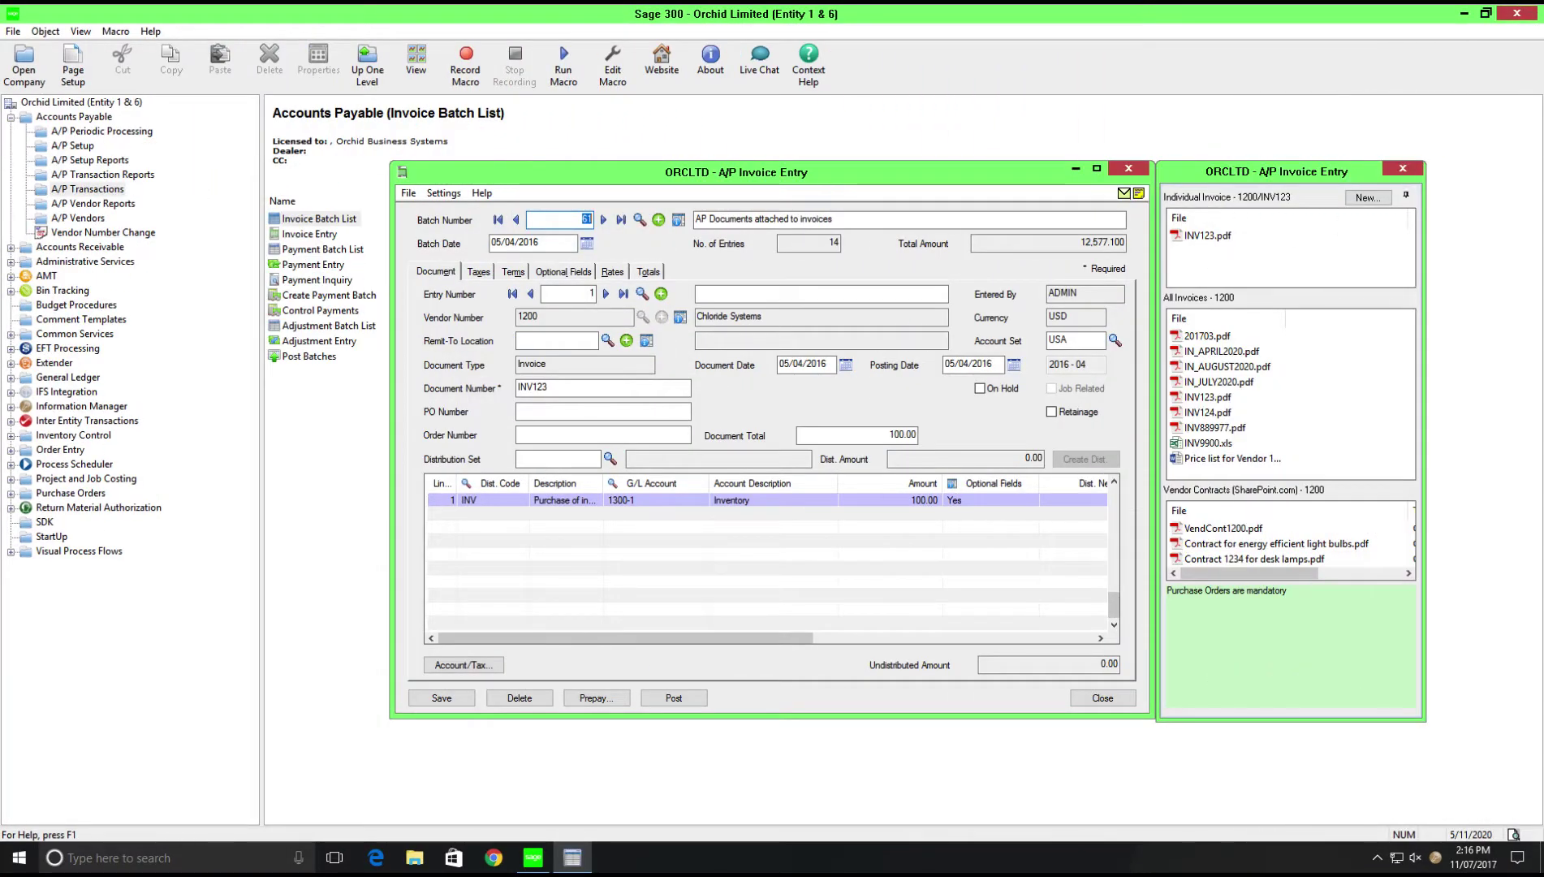
- Open Information Manager options beside invoice entry so it captures Roto ID AP2100, Batch Number field
right_click(1435, 859)
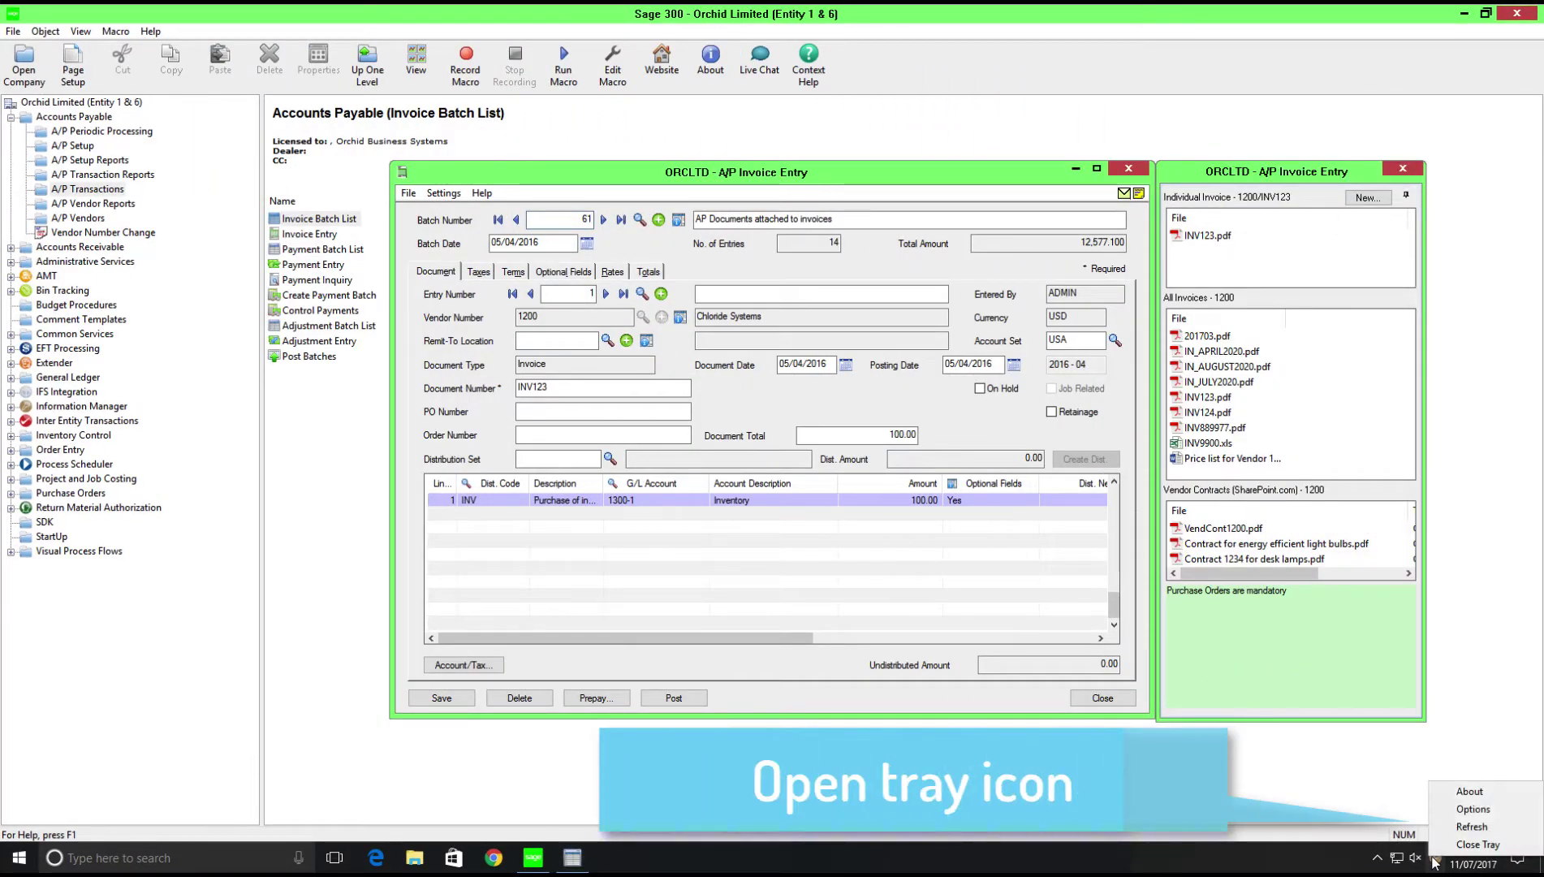
click(1457, 814)
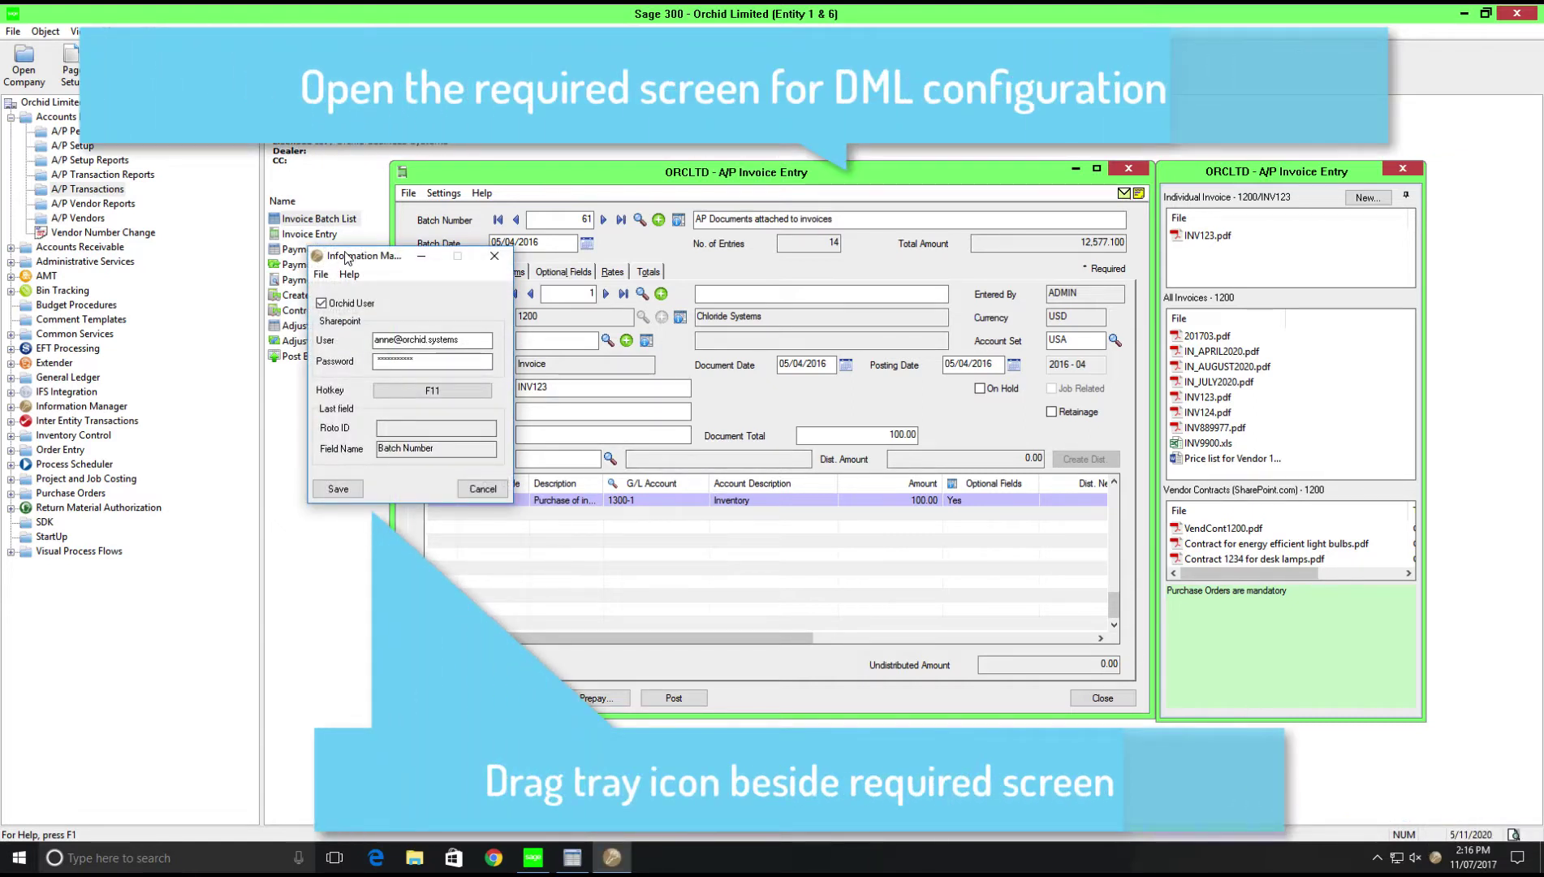
drag(348, 258, 221, 177)
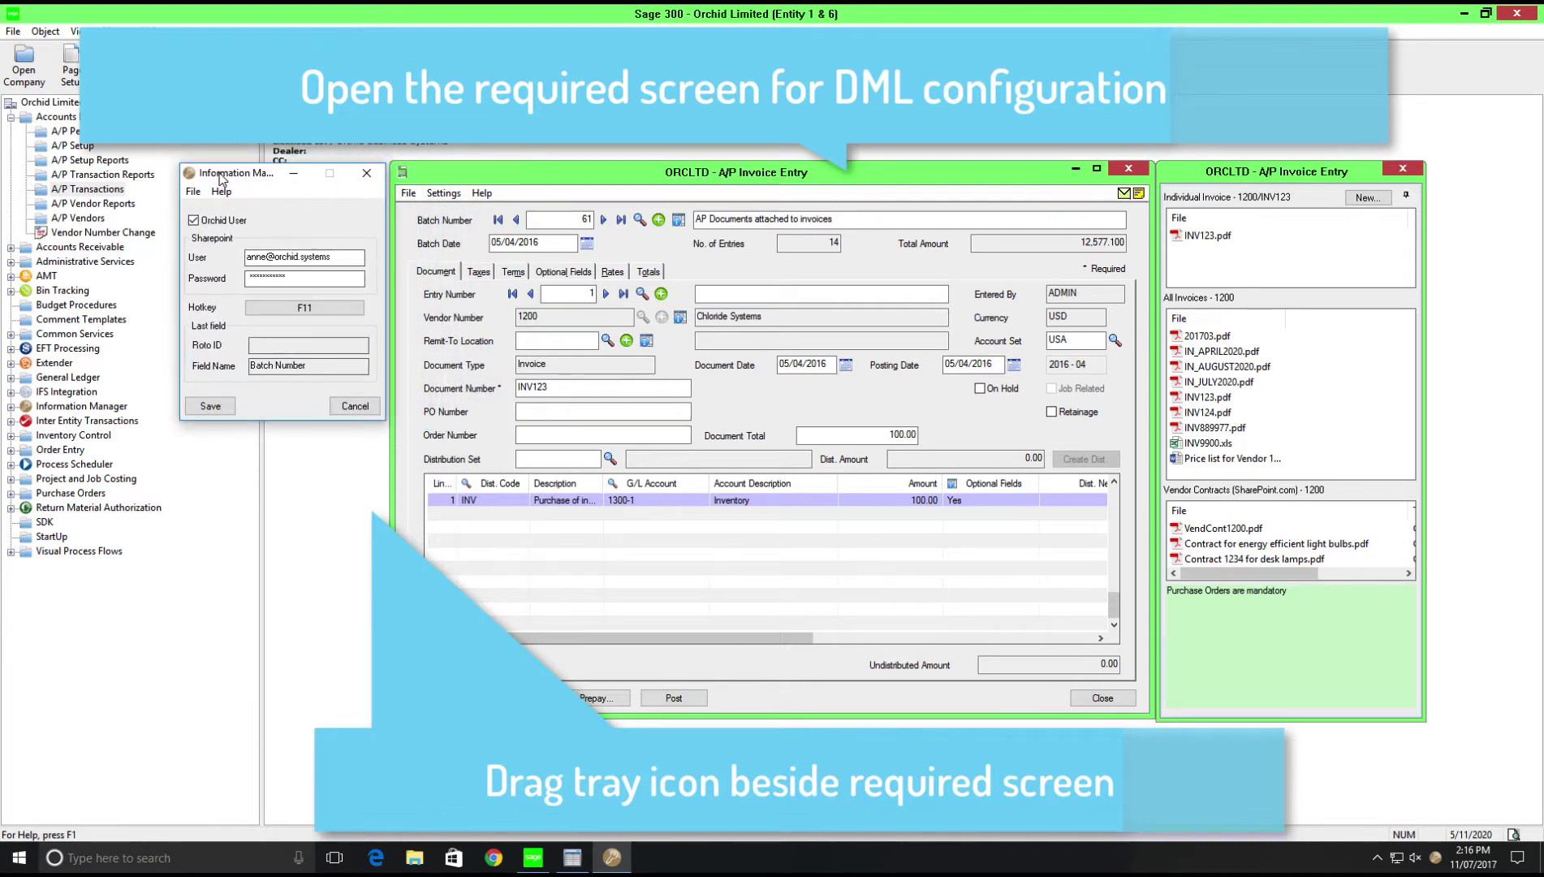
click(544, 319)
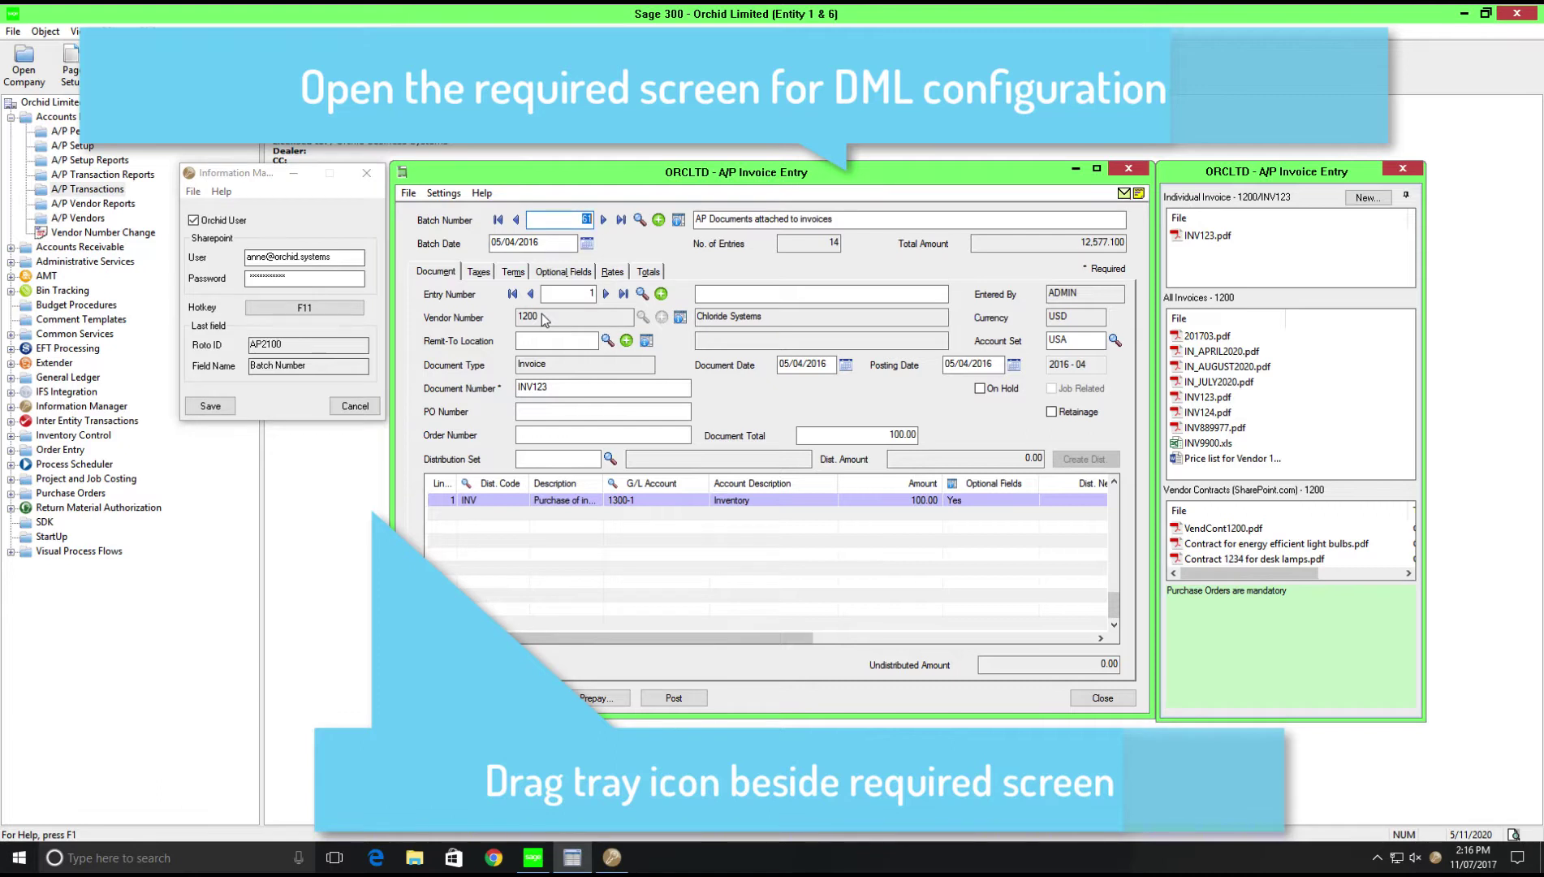
- Start a new invoice for vendor 1200, Chloride Systems, then move to the Document Number field
click(661, 294)
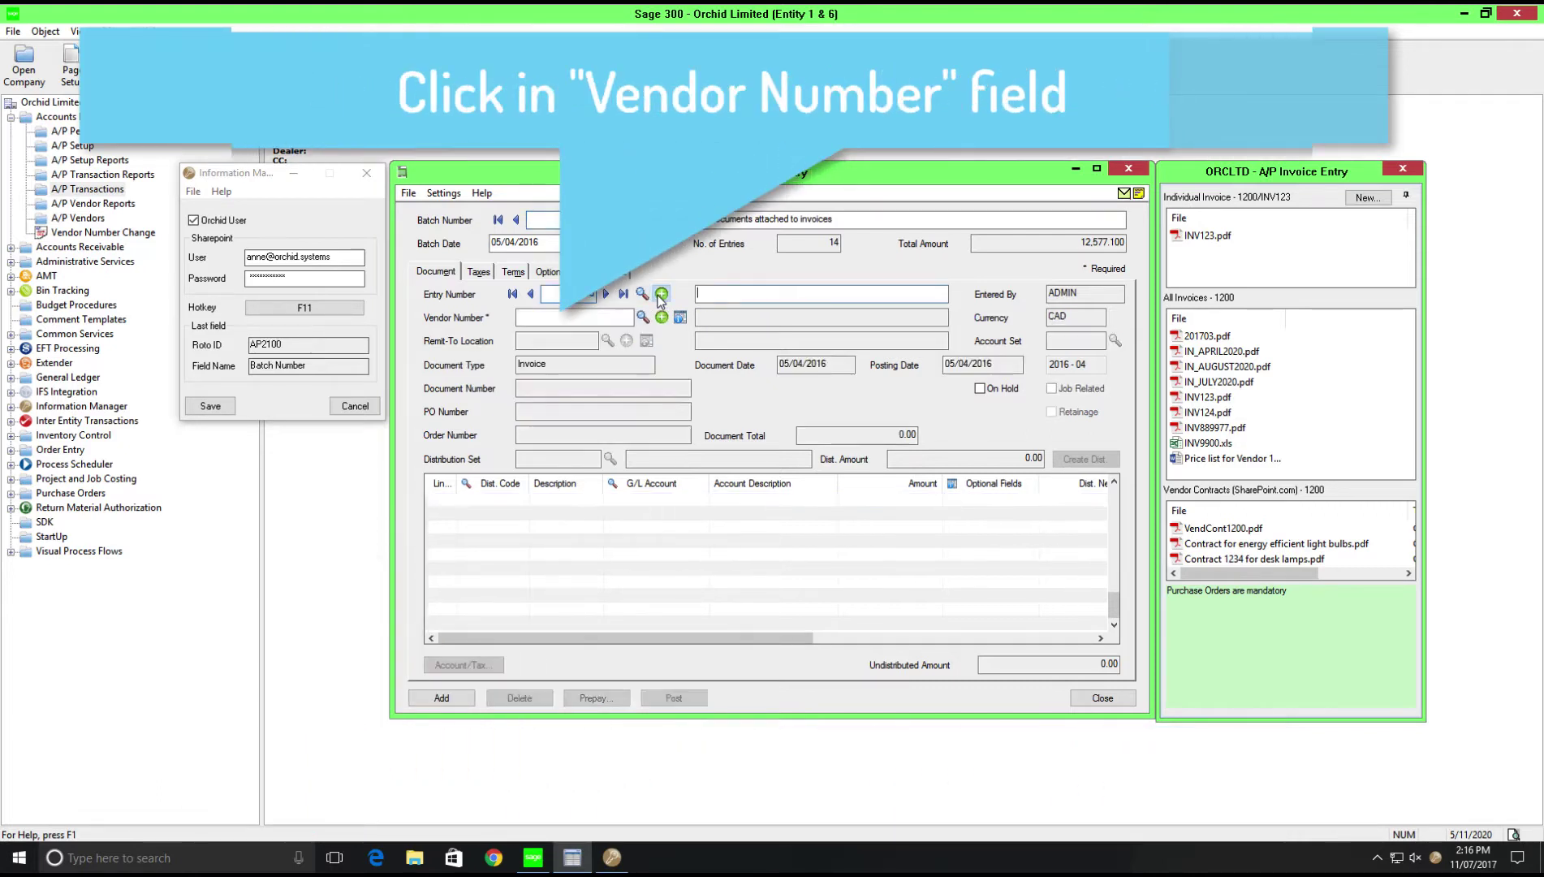
click(577, 316)
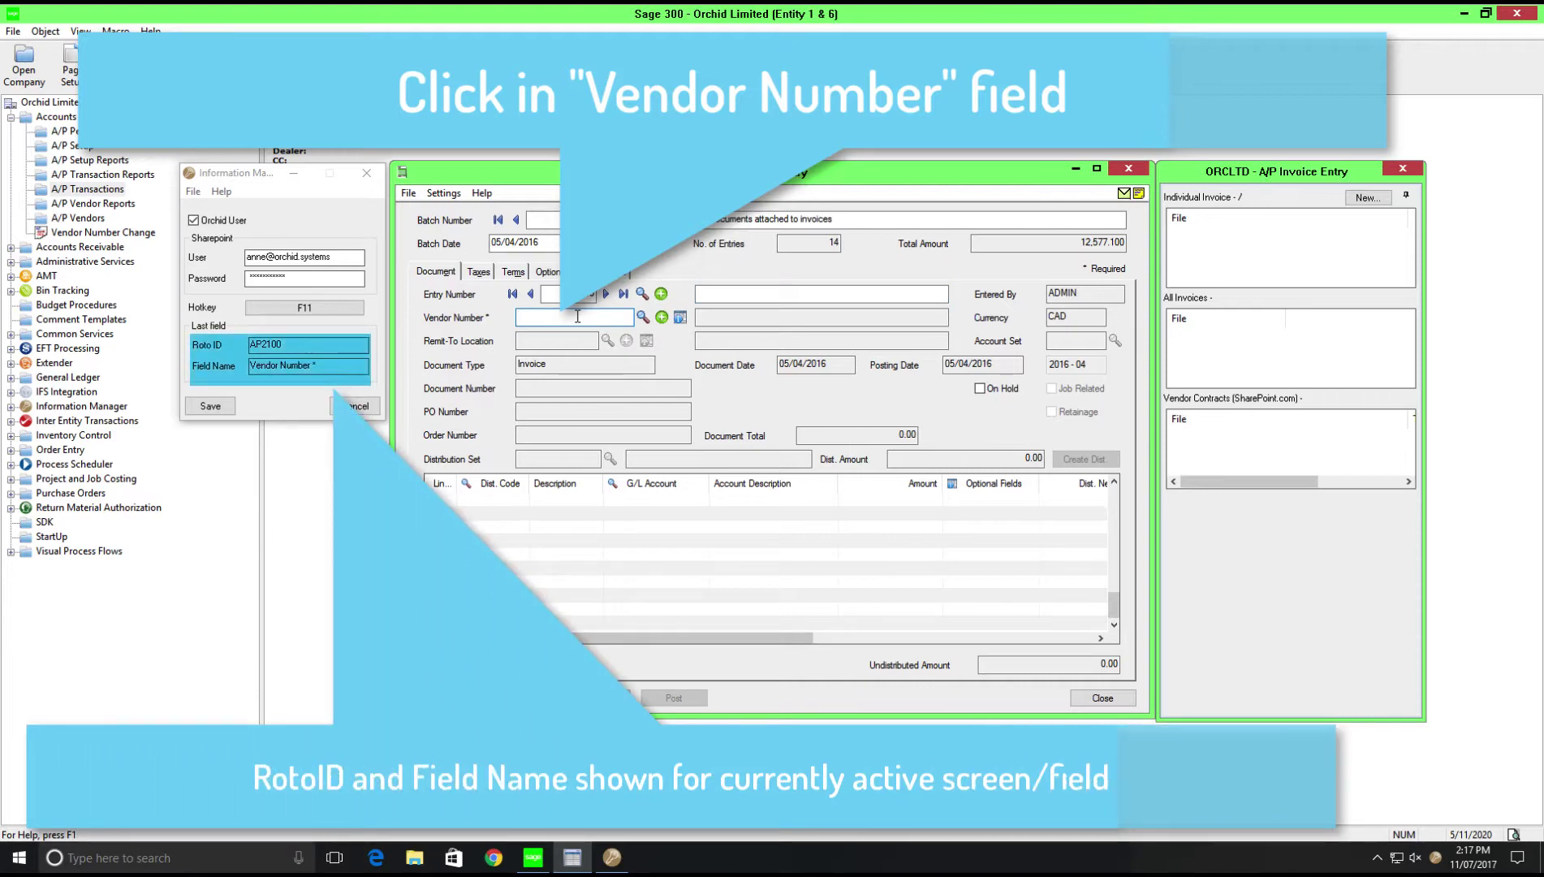
text(1200)
key(Tab)
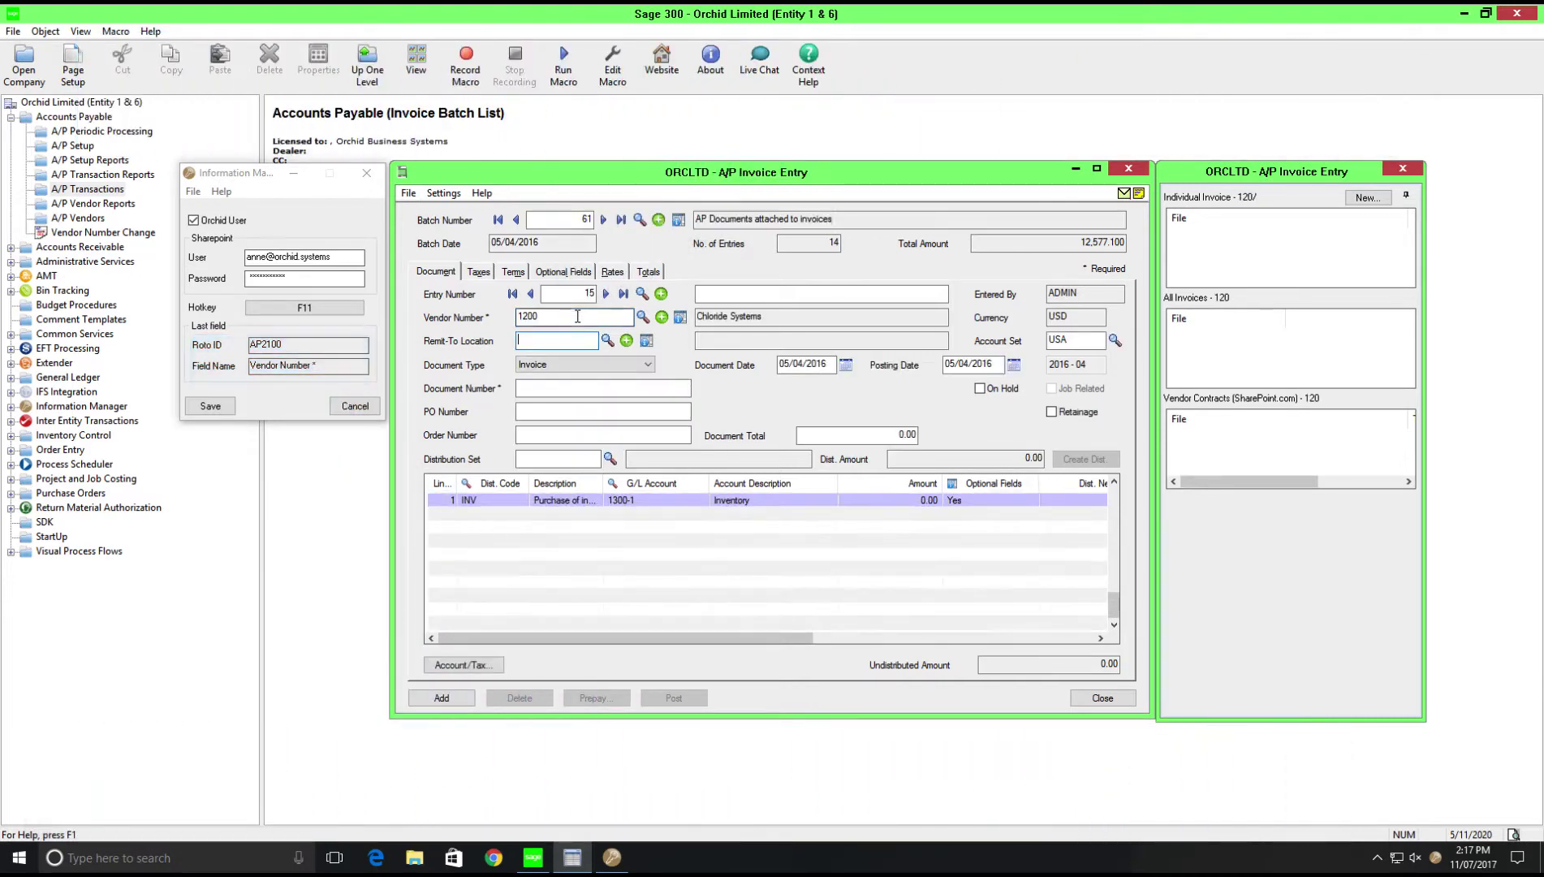
click(532, 385)
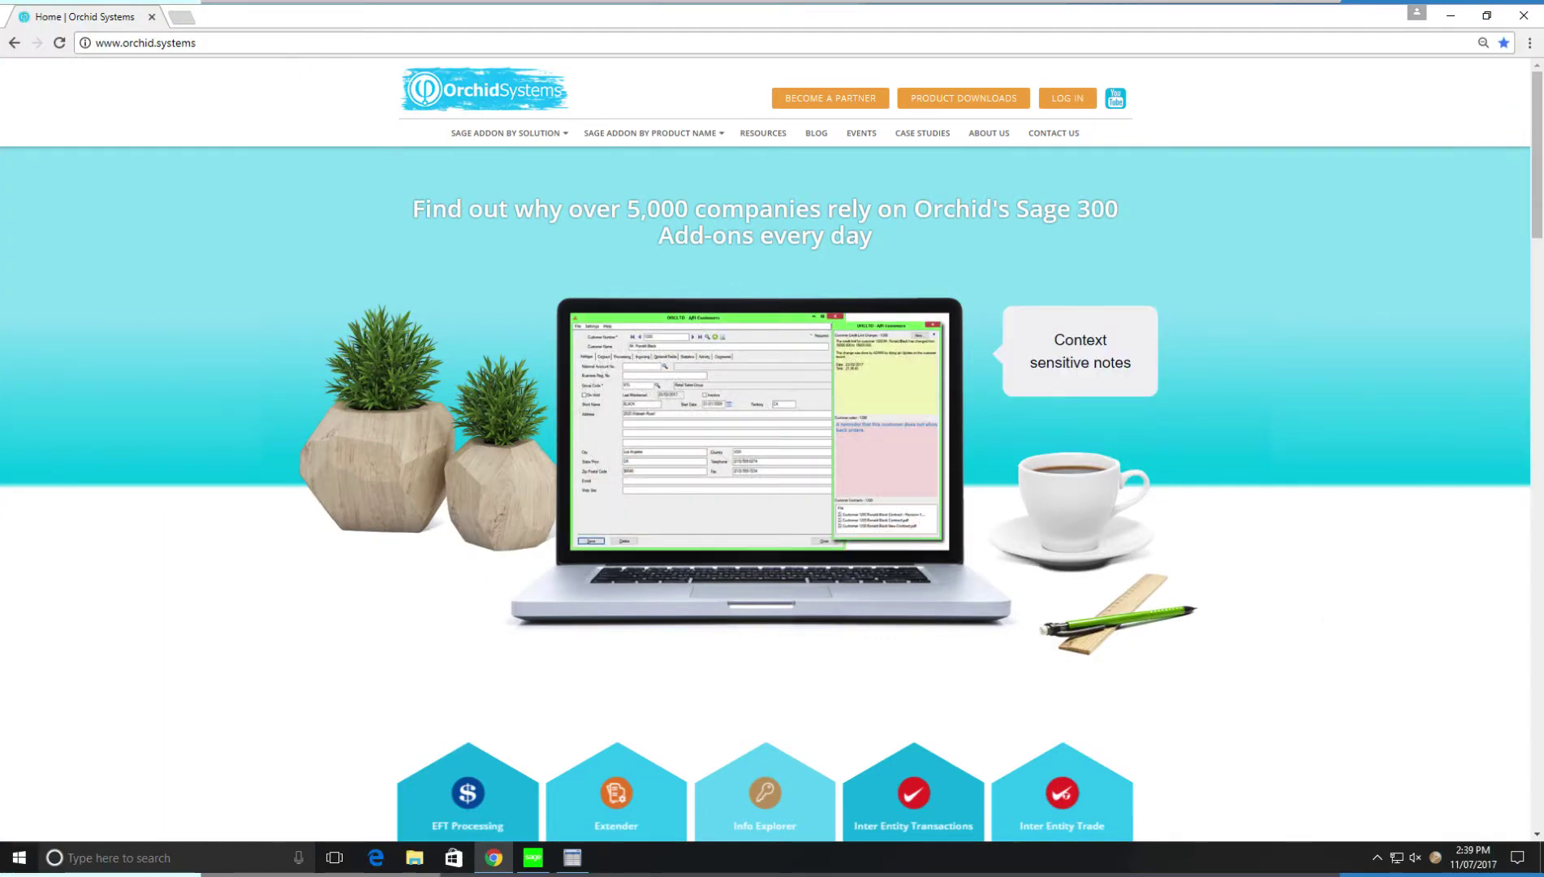
- Go to Document Management Link through the site's Sage add-on by product name menu
click(280, 41)
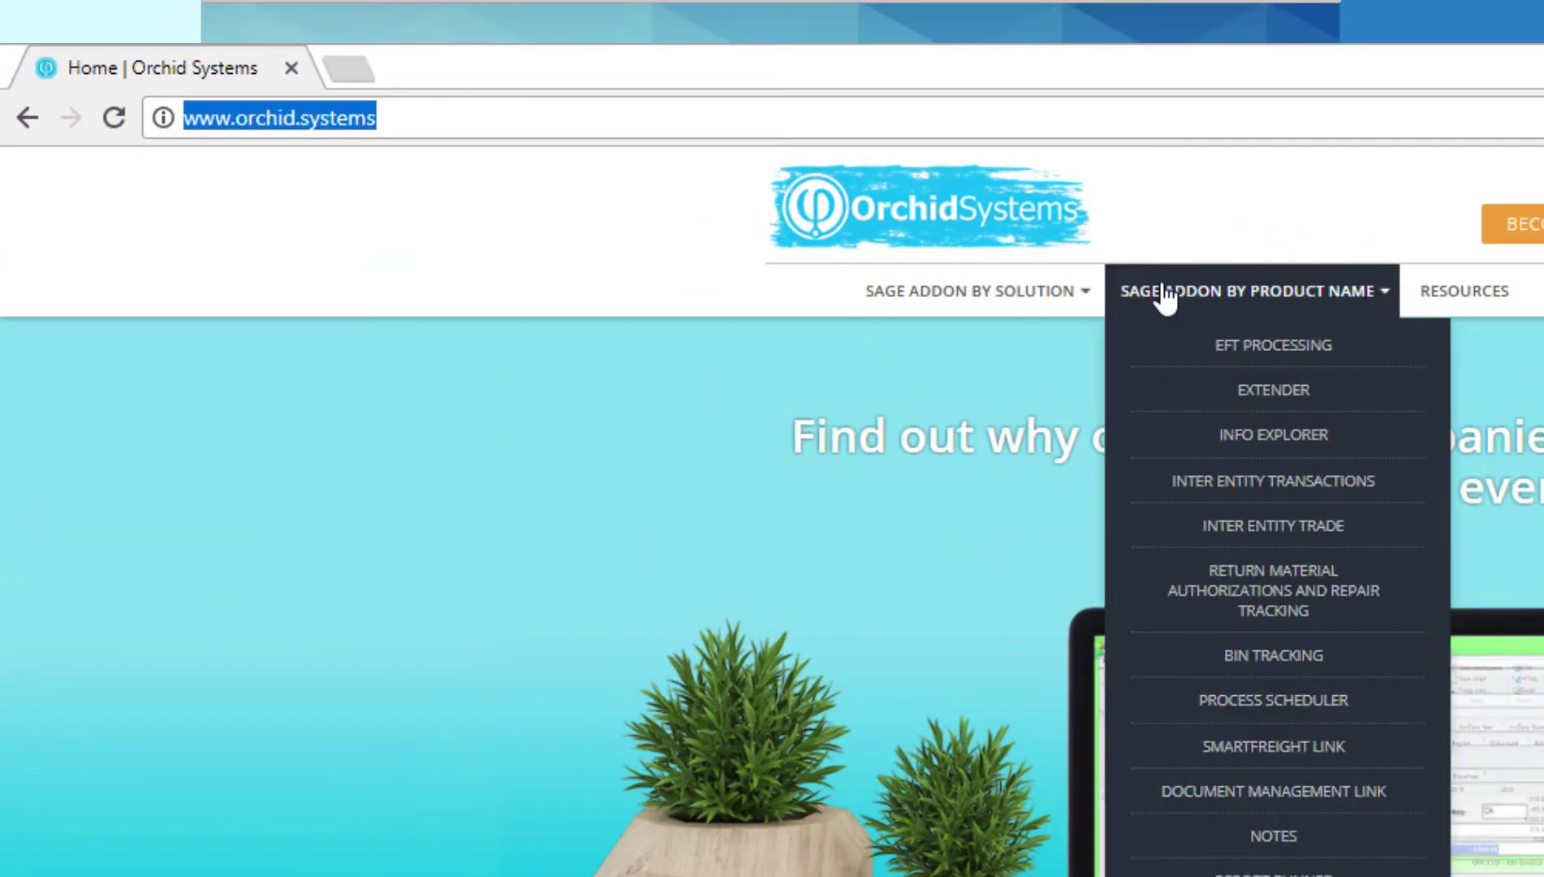
click(1134, 284)
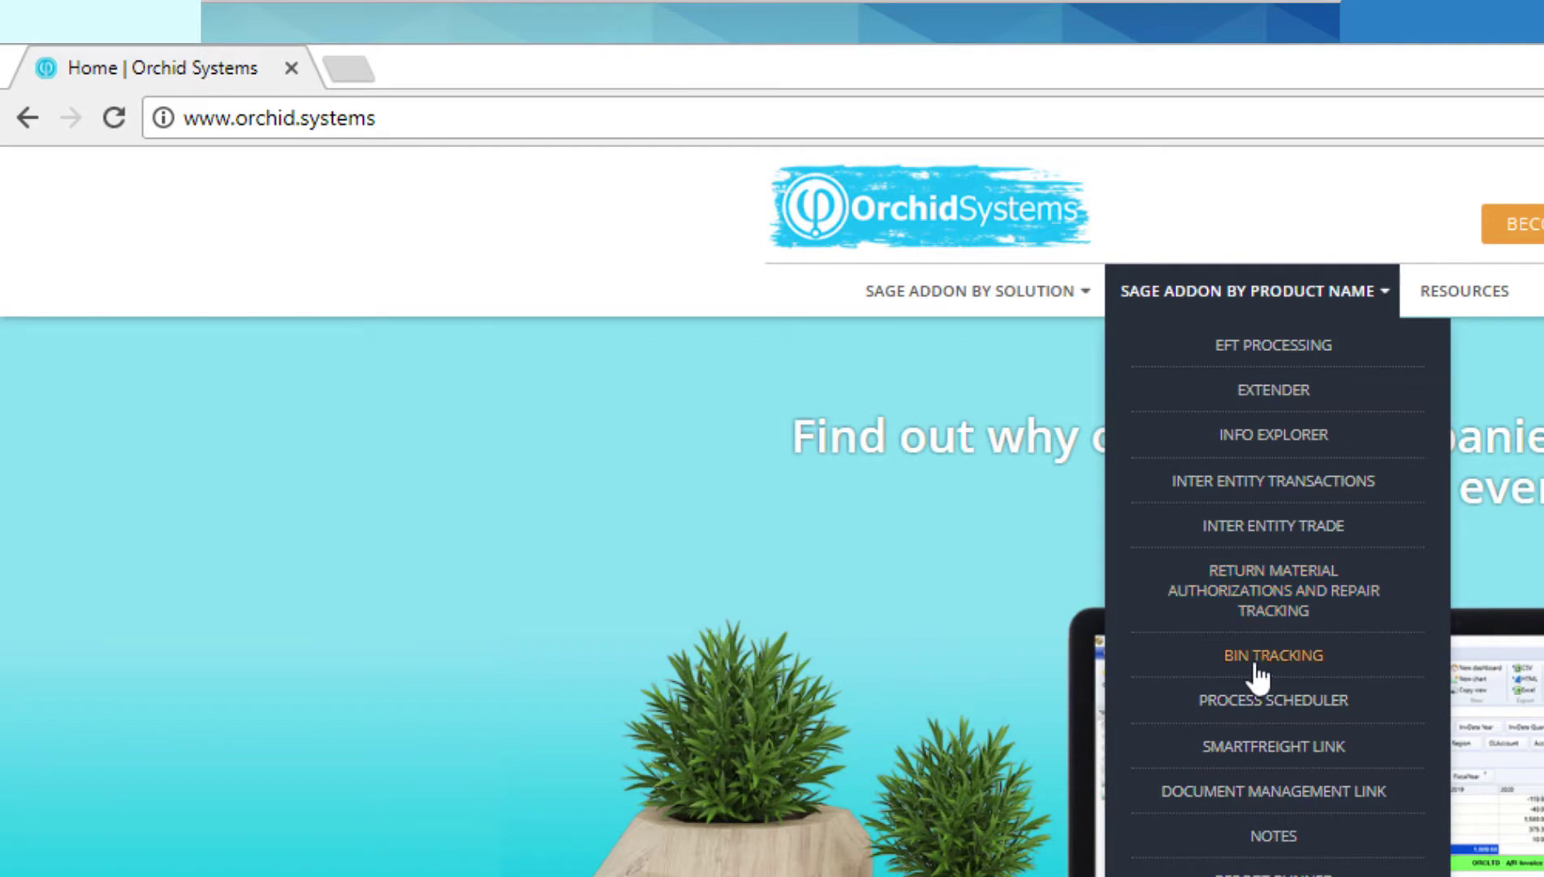
click(1248, 791)
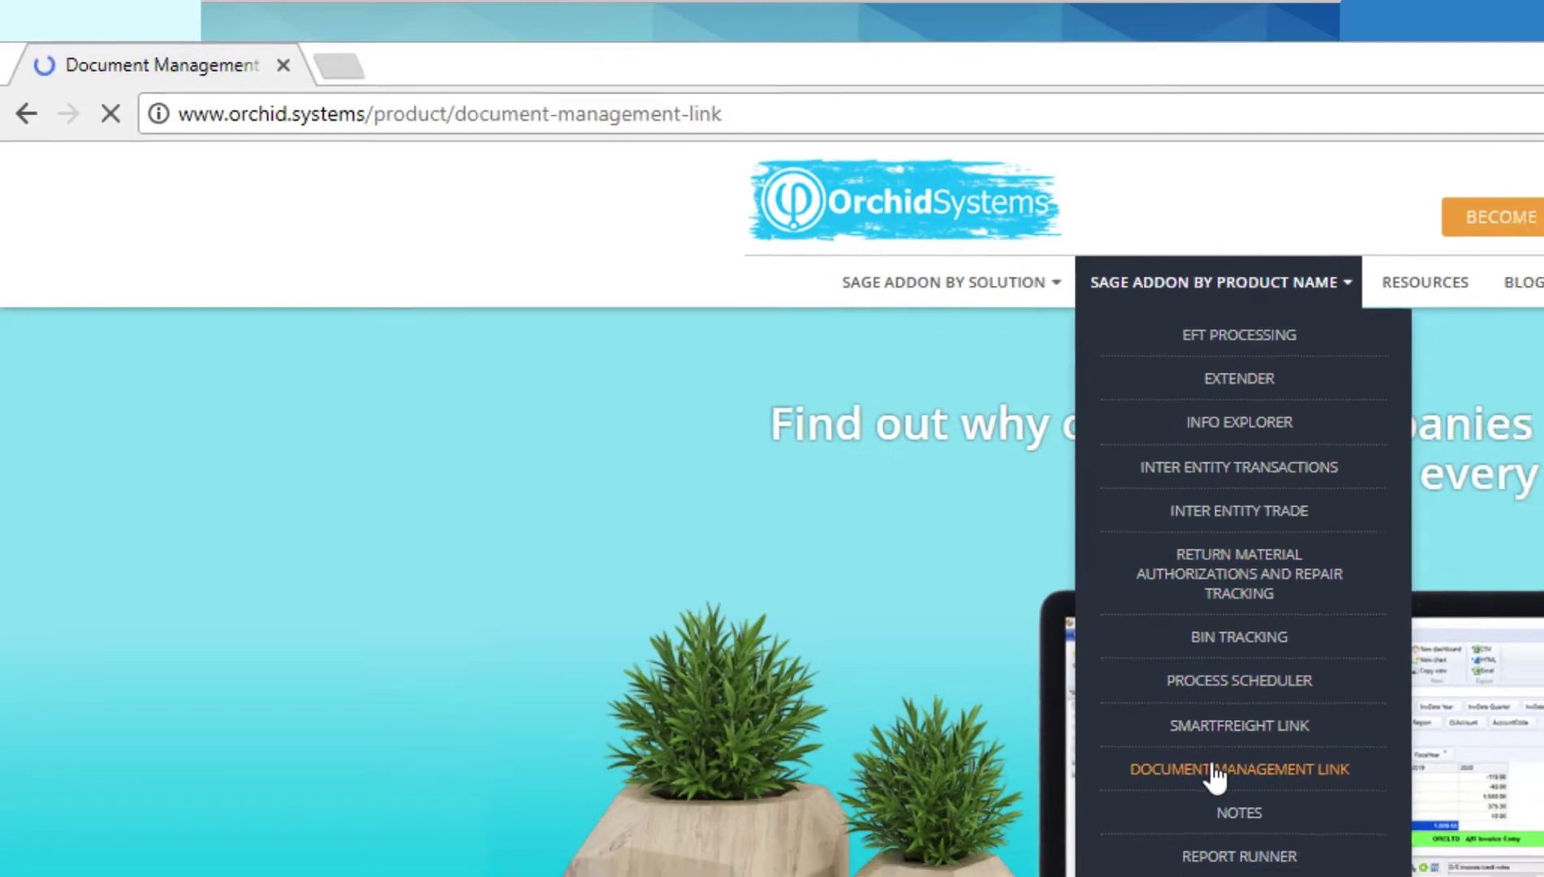